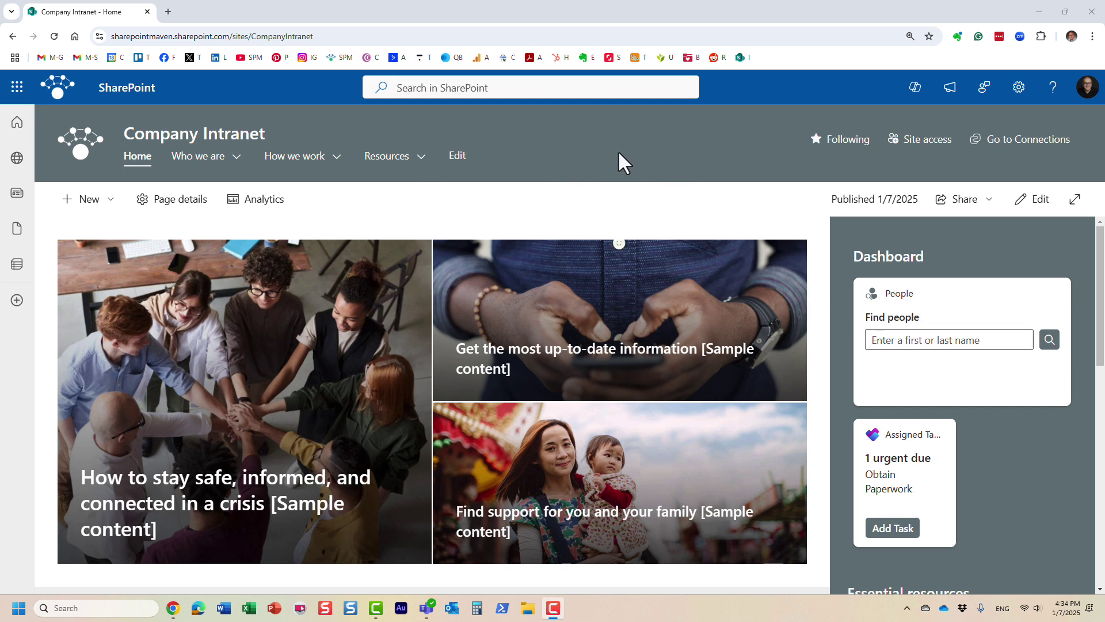
Bring the Company Intranet home page forward in Chrome and scroll through its sections.
{"action": "left_click", "coordinate": [566, 144]}
{"action": "scroll", "coordinate": [668, 469], "scroll_direction": "down", "scroll_amount": 2}
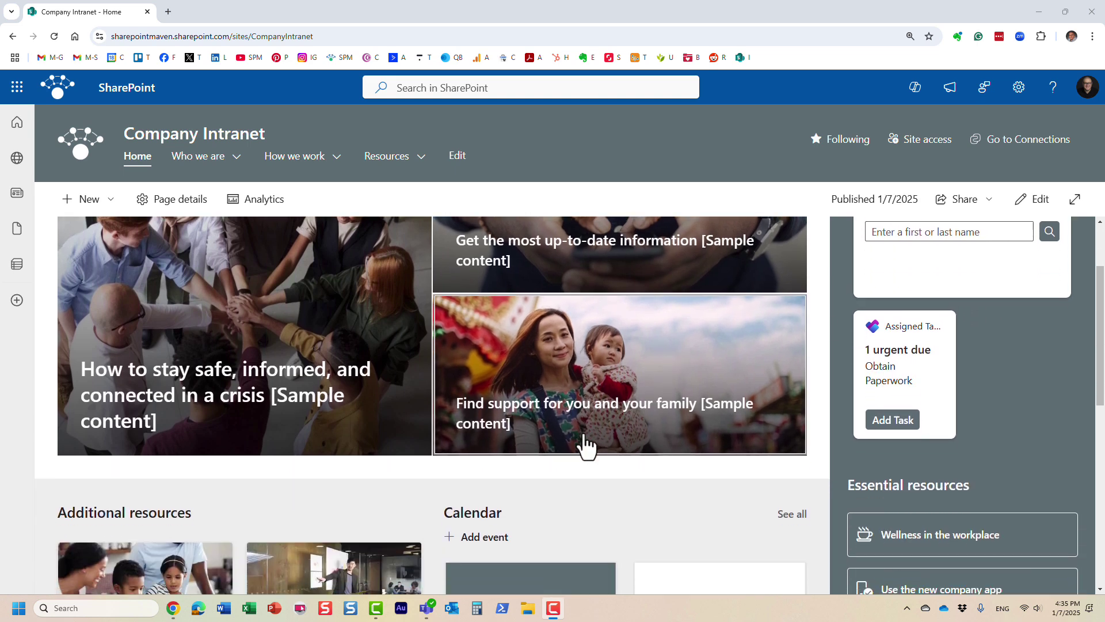
{"action": "scroll", "coordinate": [584, 443], "scroll_direction": "down", "scroll_amount": 3}
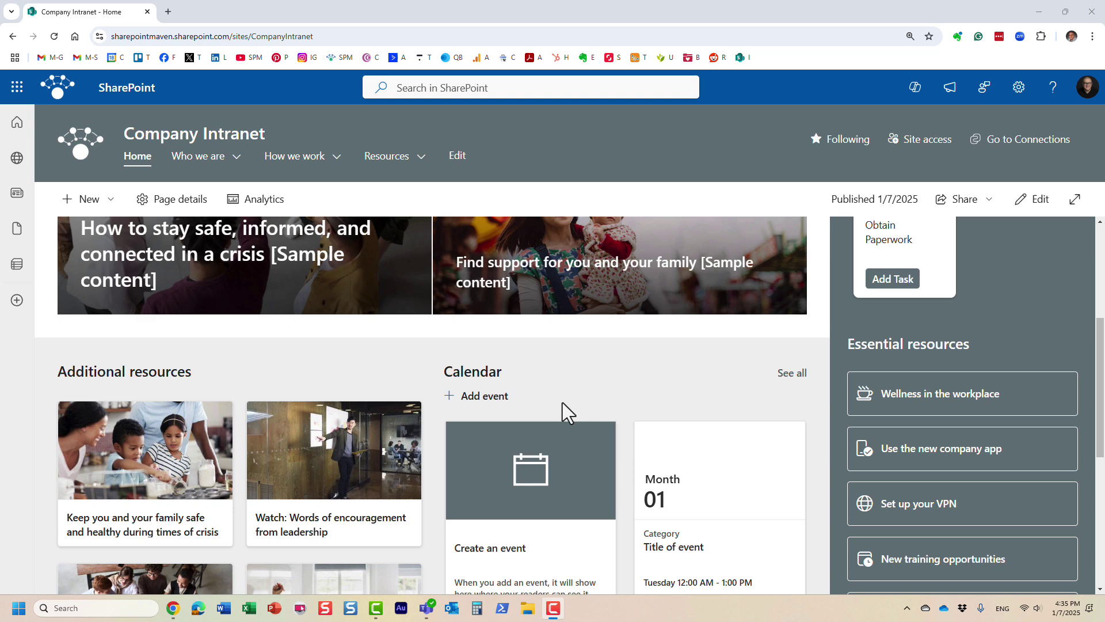
{"action": "scroll", "coordinate": [575, 405], "scroll_direction": "up", "scroll_amount": 5}
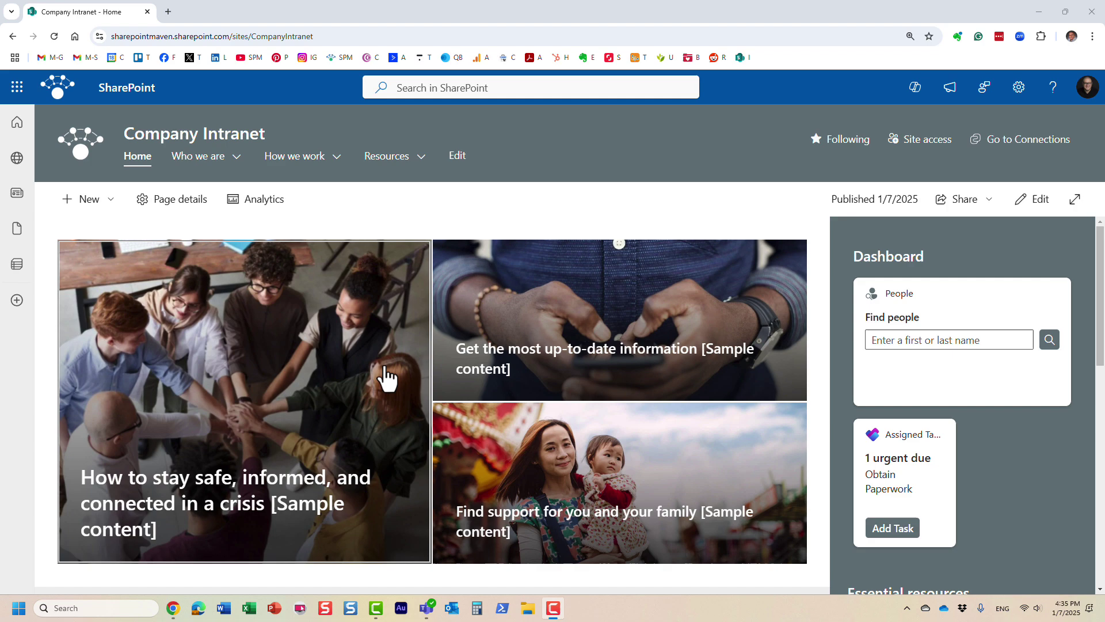
Switch to Teams and show the Company Intranet home page in its Intranet app.
{"action": "left_click", "coordinate": [424, 609]}
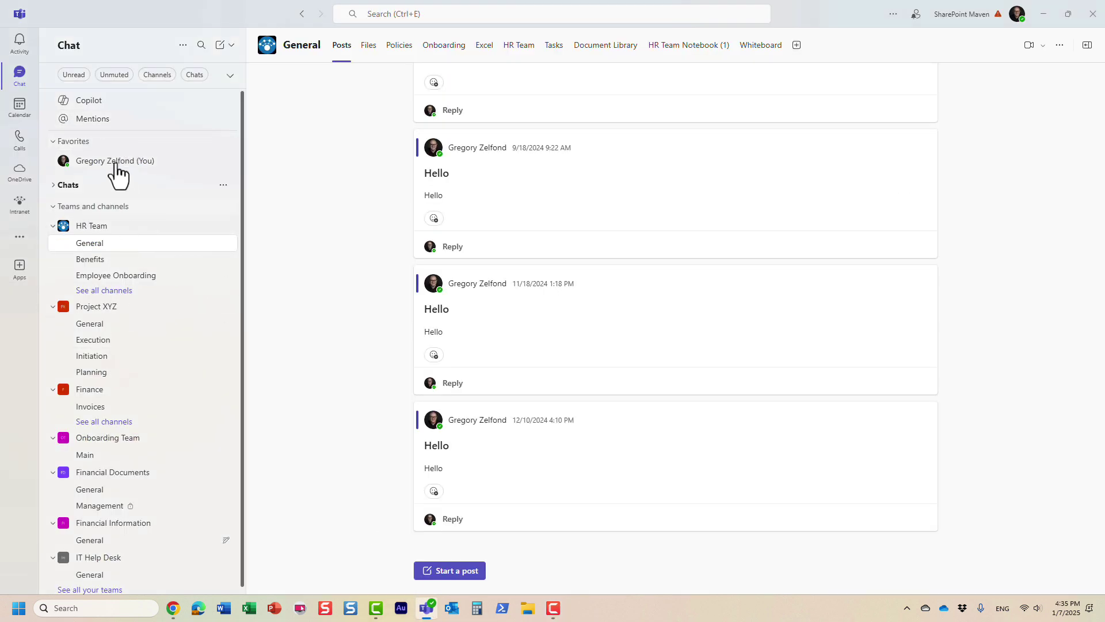
{"action": "left_click", "coordinate": [19, 208]}
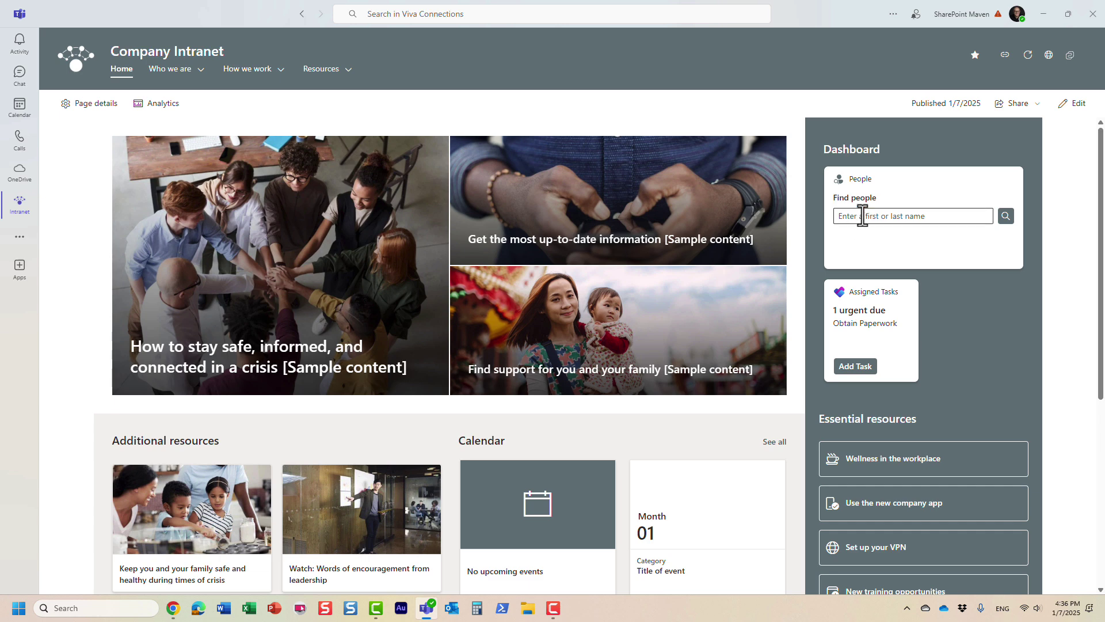
Find a first colleague by name in the People card, view their contact card, then close it.
{"action": "left_click", "coordinate": [862, 217]}
{"action": "type", "text": "mary"}
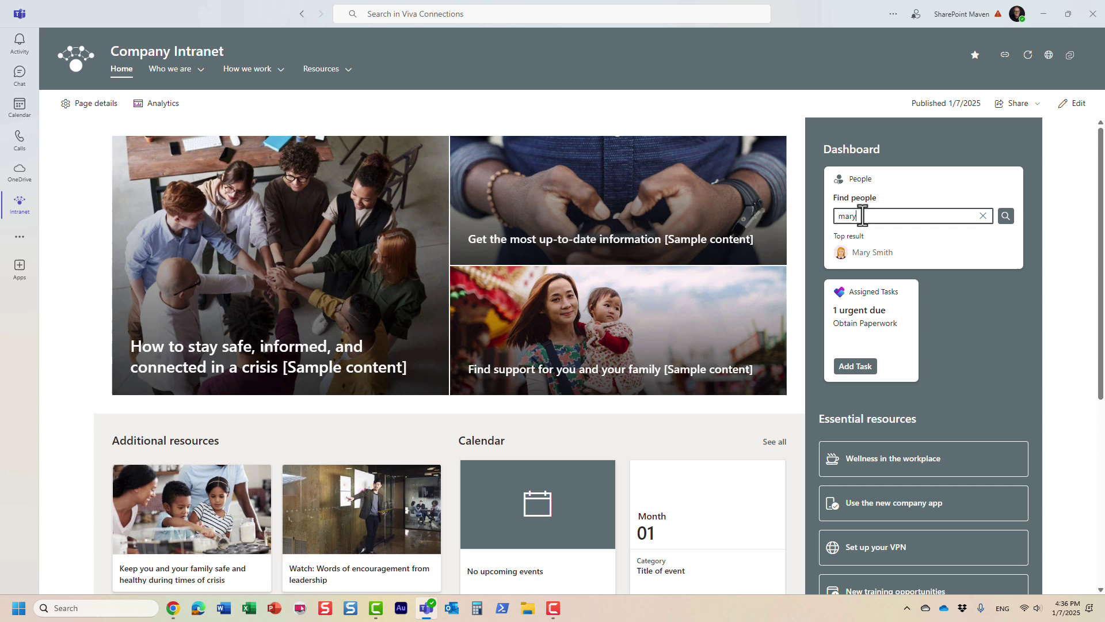
{"action": "left_click", "coordinate": [882, 254]}
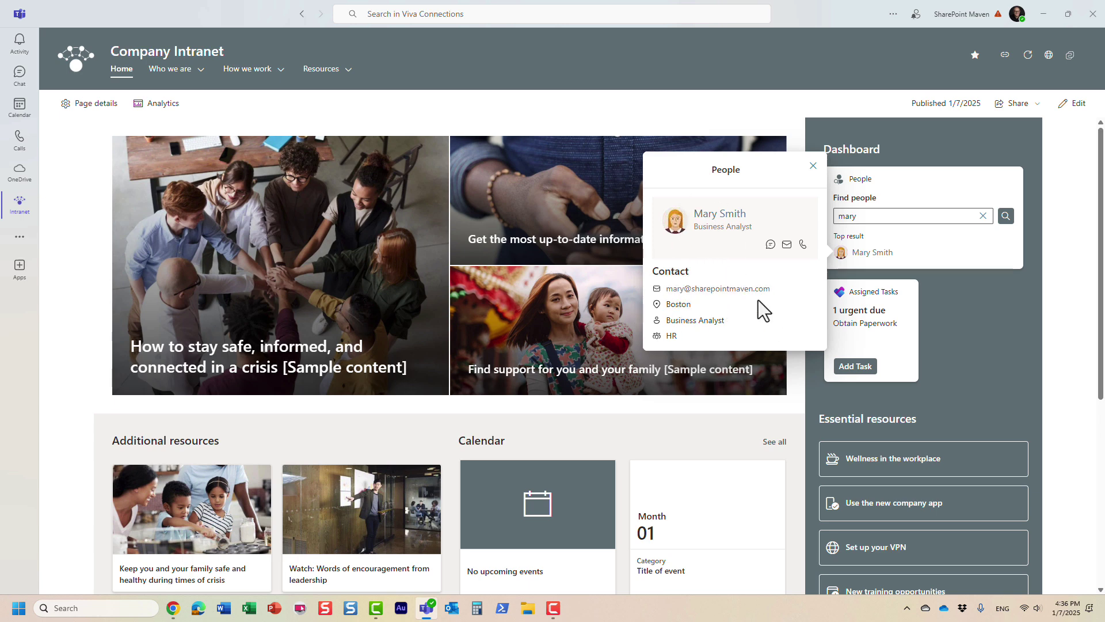
{"action": "left_click", "coordinate": [813, 167]}
Find a second colleague in the People card, view their contact card, then close it.
{"action": "left_click", "coordinate": [886, 219]}
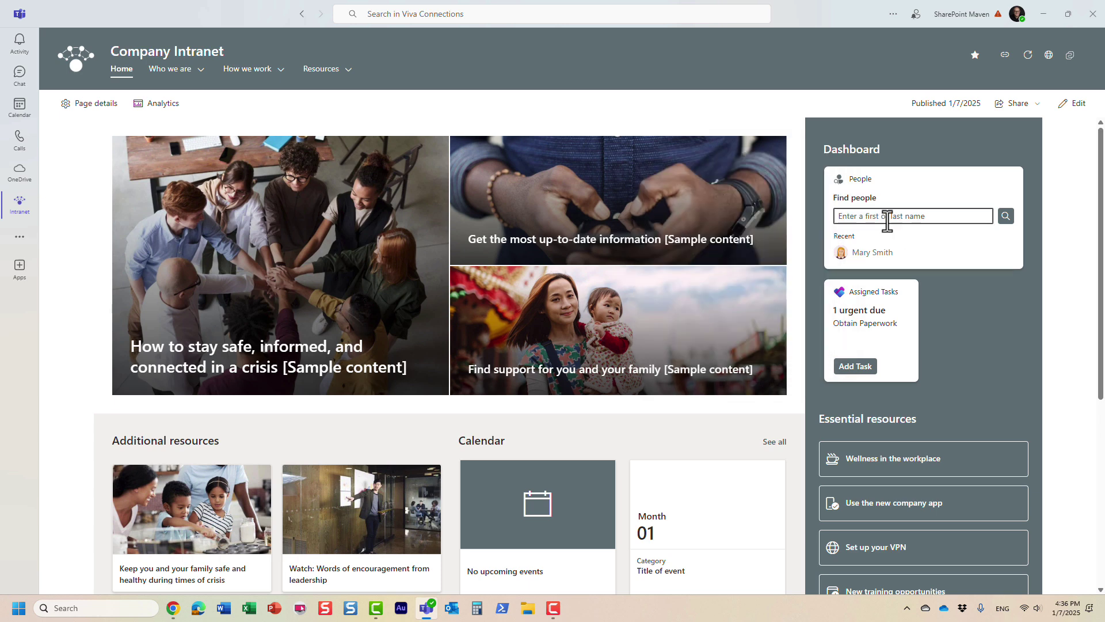
{"action": "type", "text": "greg"}
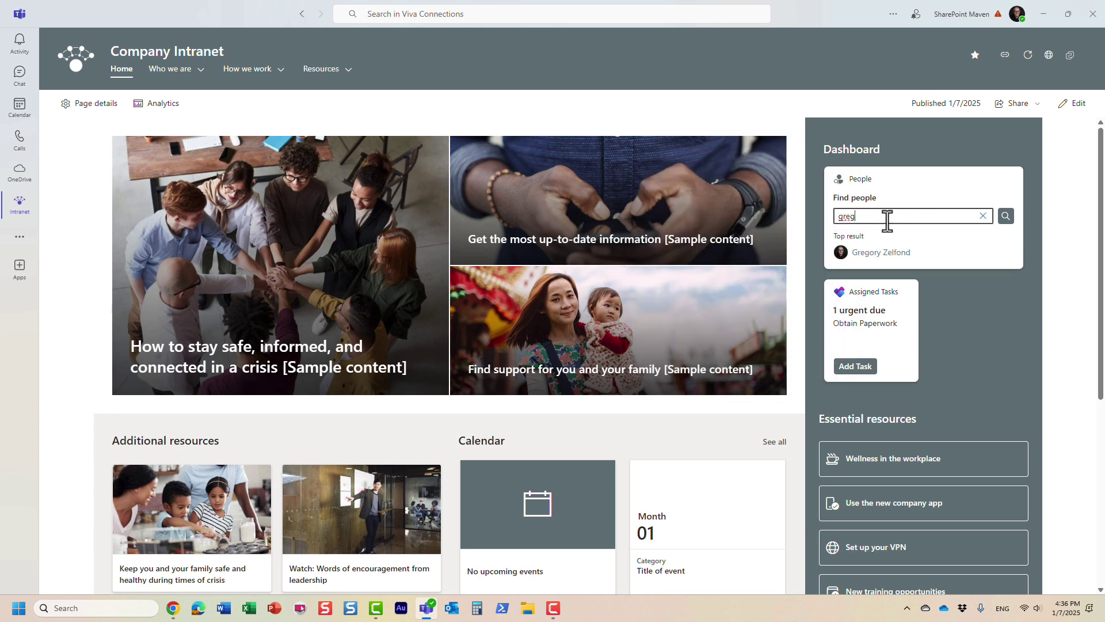
{"action": "left_click", "coordinate": [881, 253]}
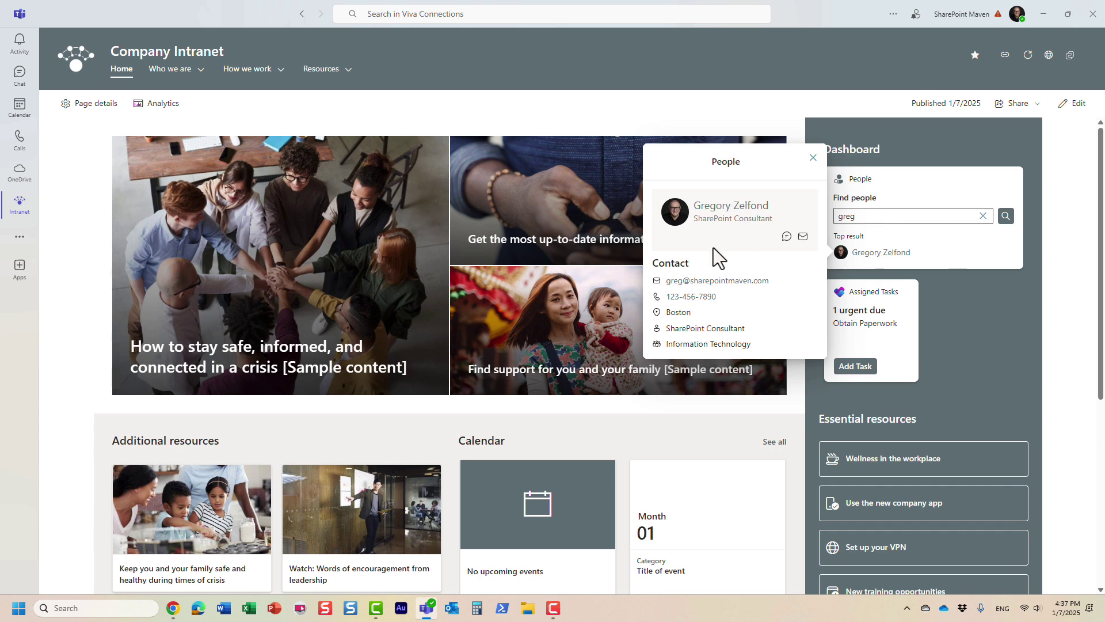
{"action": "left_click", "coordinate": [812, 157]}
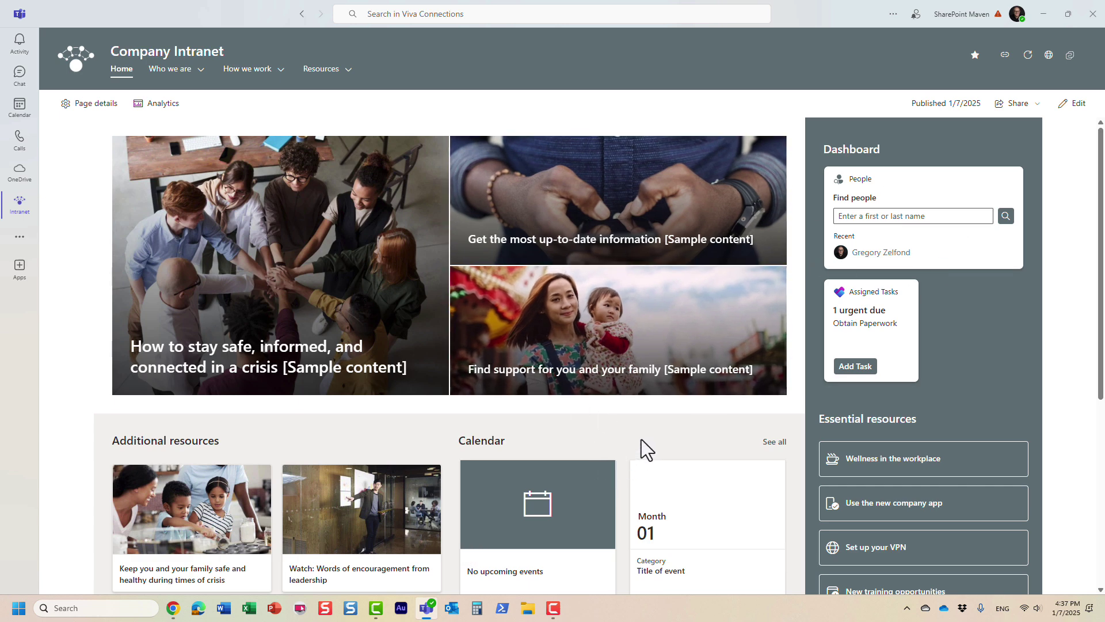
{"action": "scroll", "coordinate": [698, 432], "scroll_direction": "down", "scroll_amount": 1}
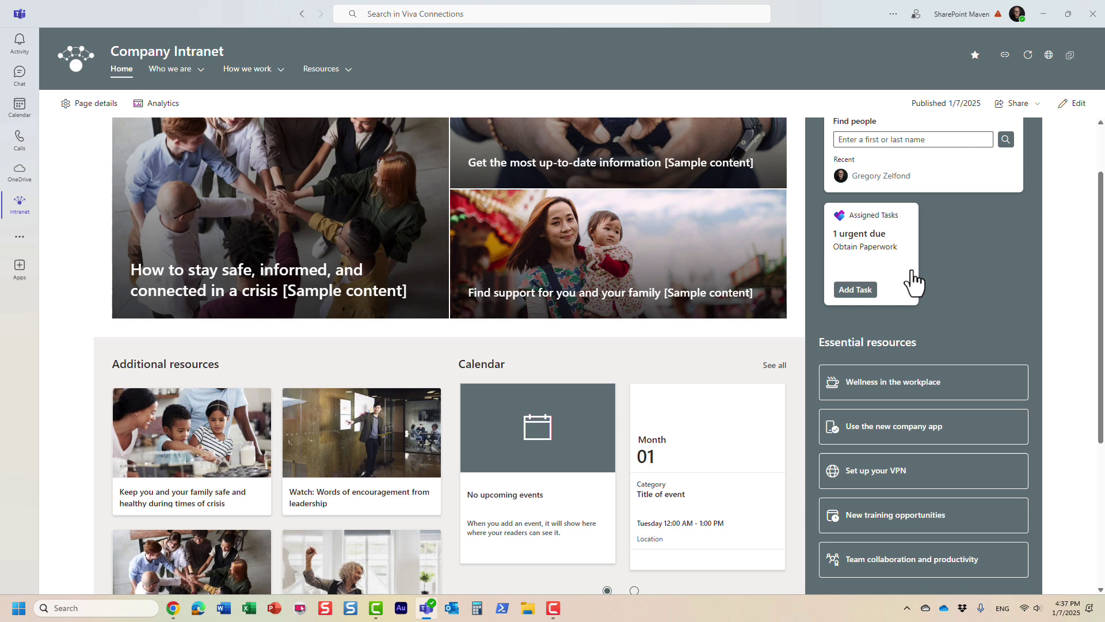
{"action": "scroll", "coordinate": [901, 294], "scroll_direction": "up", "scroll_amount": 1}
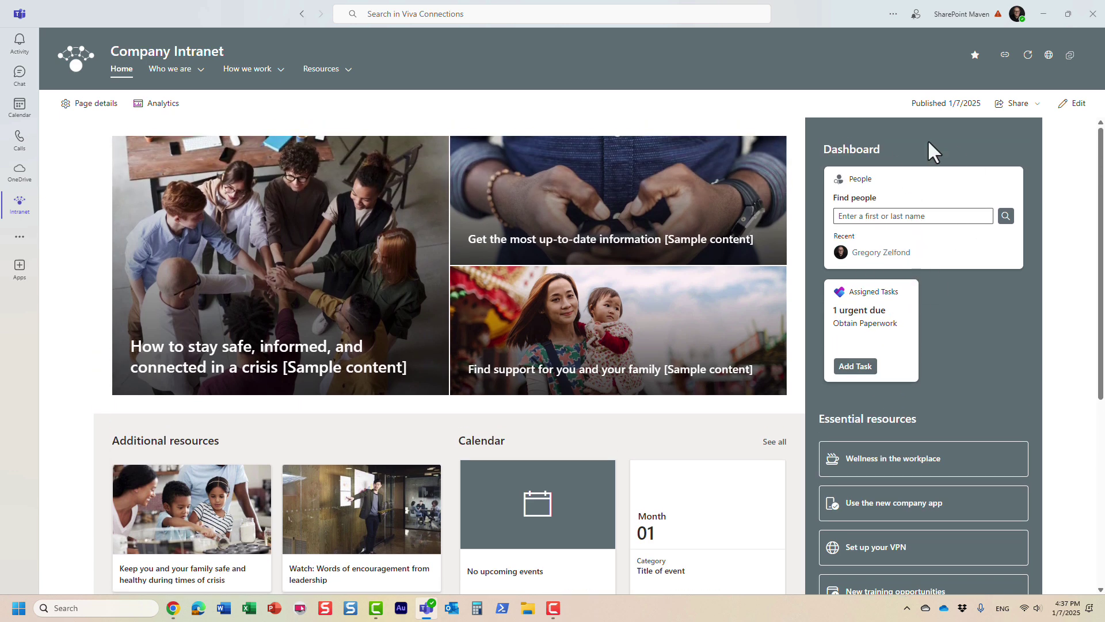
{"action": "scroll", "coordinate": [651, 414], "scroll_direction": "down", "scroll_amount": 1}
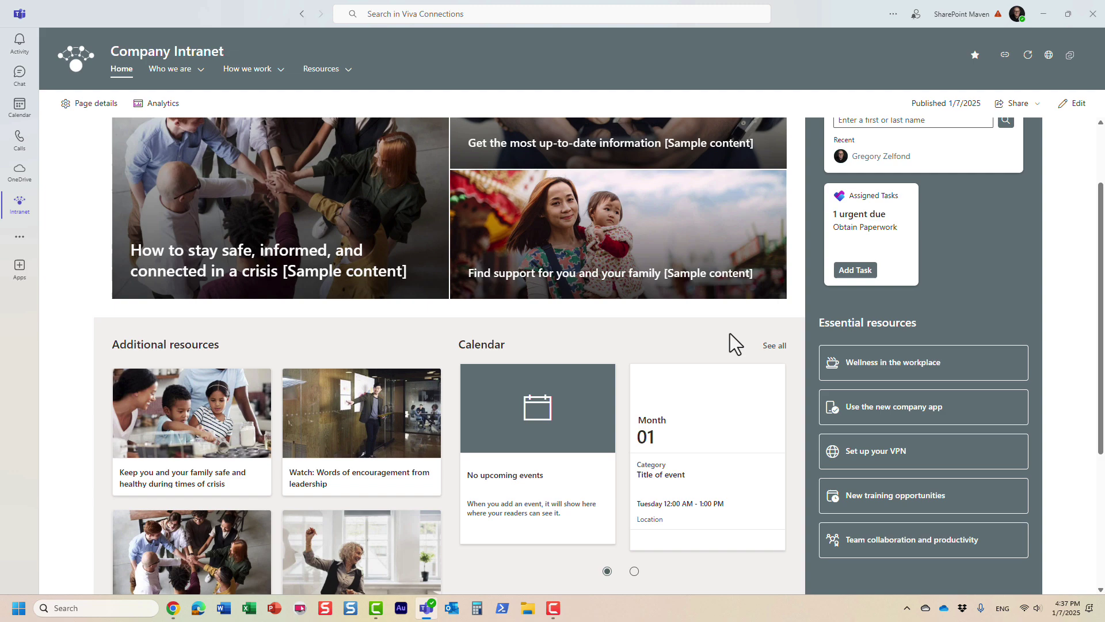
{"action": "scroll", "coordinate": [710, 355], "scroll_direction": "up", "scroll_amount": 1}
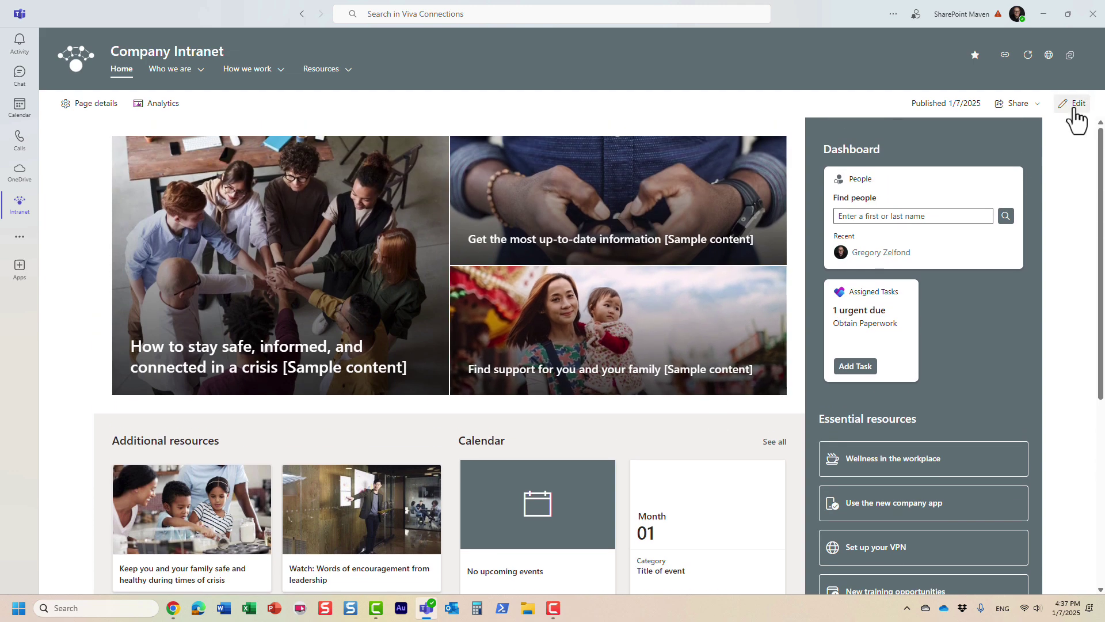
{"action": "left_click", "coordinate": [1074, 105]}
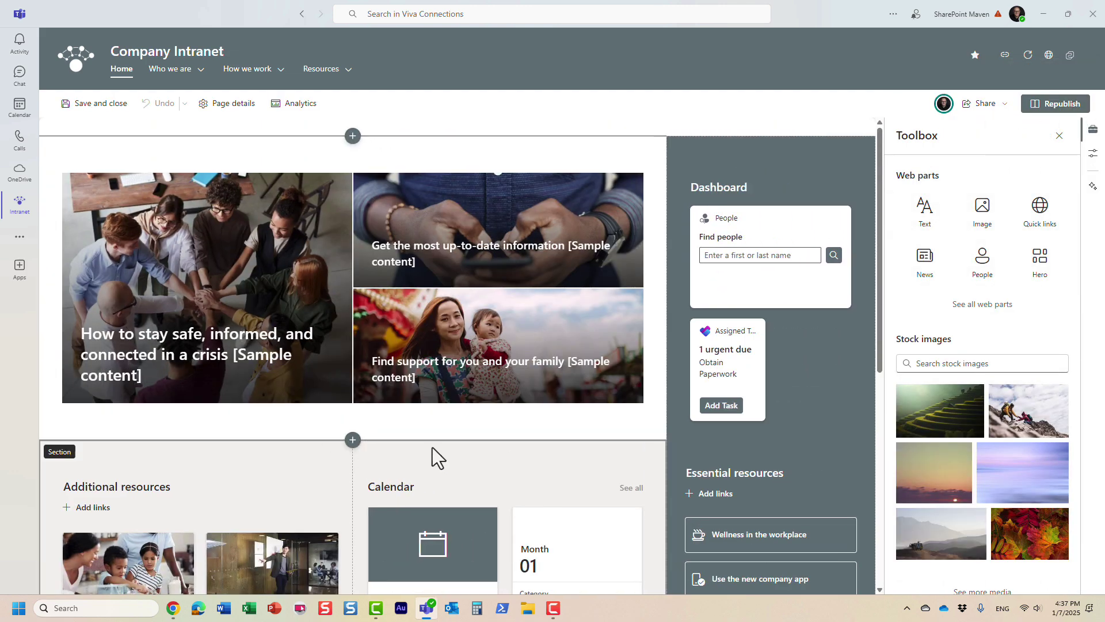
{"action": "left_click", "coordinate": [502, 463]}
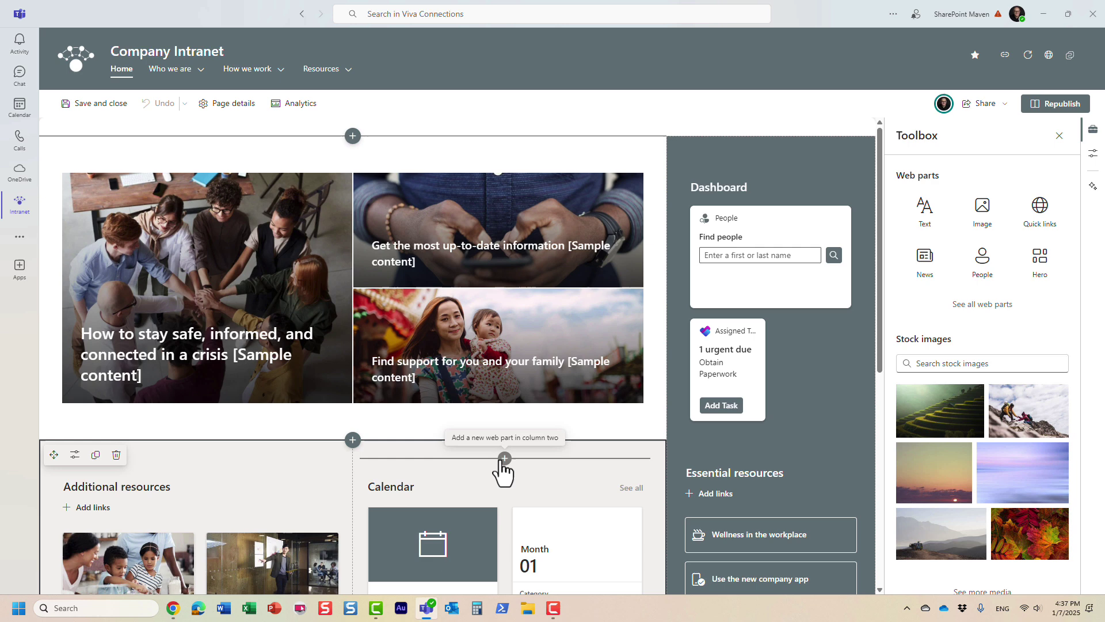
{"action": "left_click", "coordinate": [504, 459]}
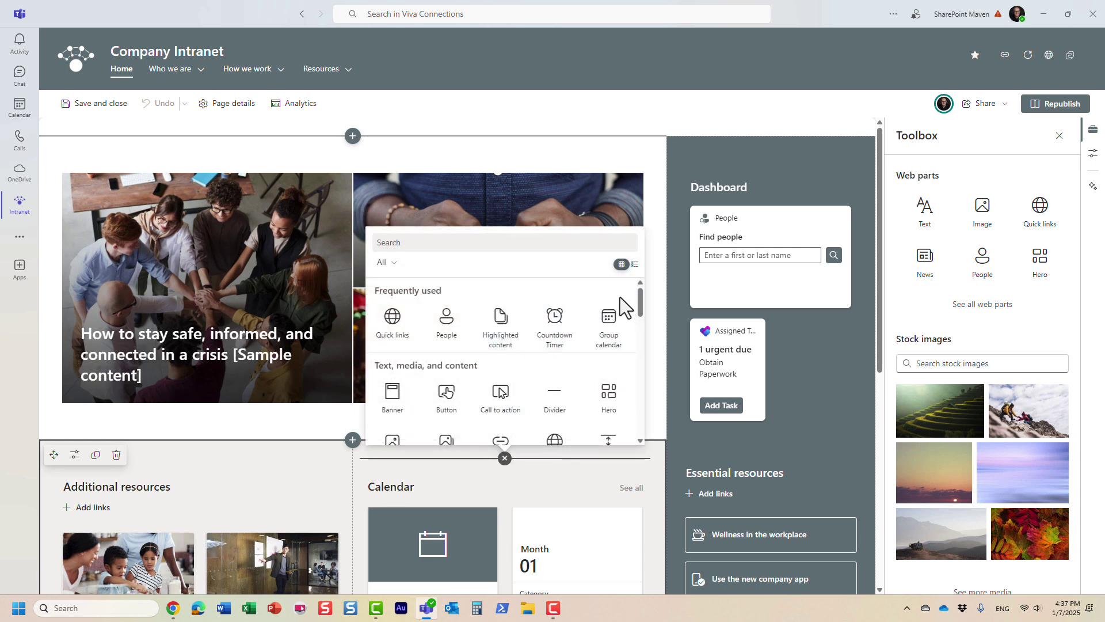
{"action": "scroll", "coordinate": [641, 314], "scroll_direction": "down", "scroll_amount": 3}
{"action": "scroll", "coordinate": [639, 320], "scroll_direction": "up", "scroll_amount": 3}
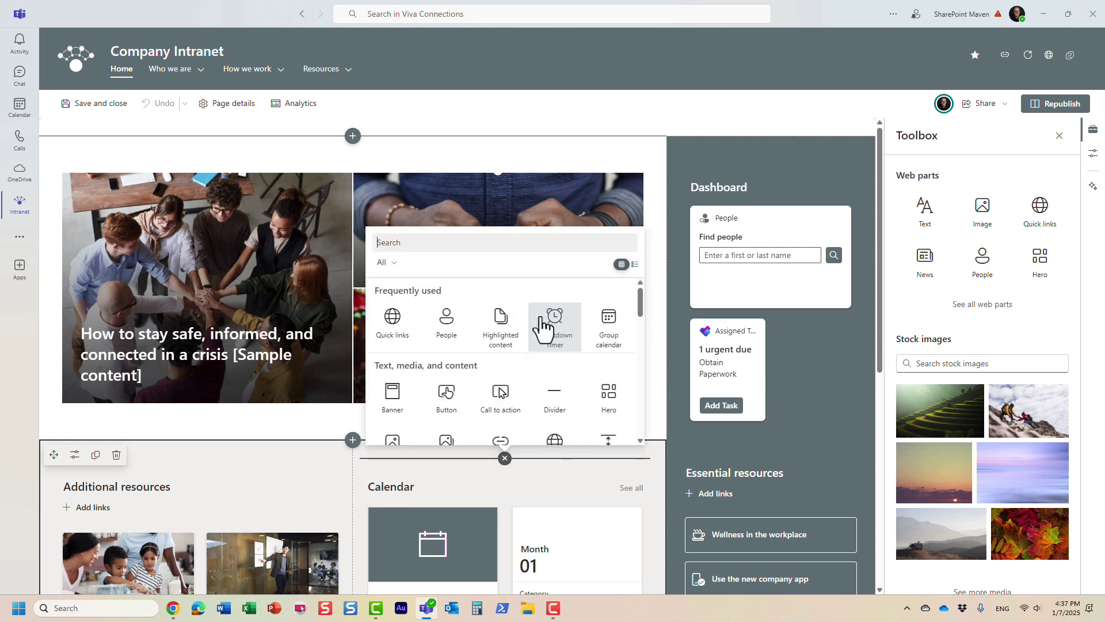
{"action": "left_click", "coordinate": [449, 329]}
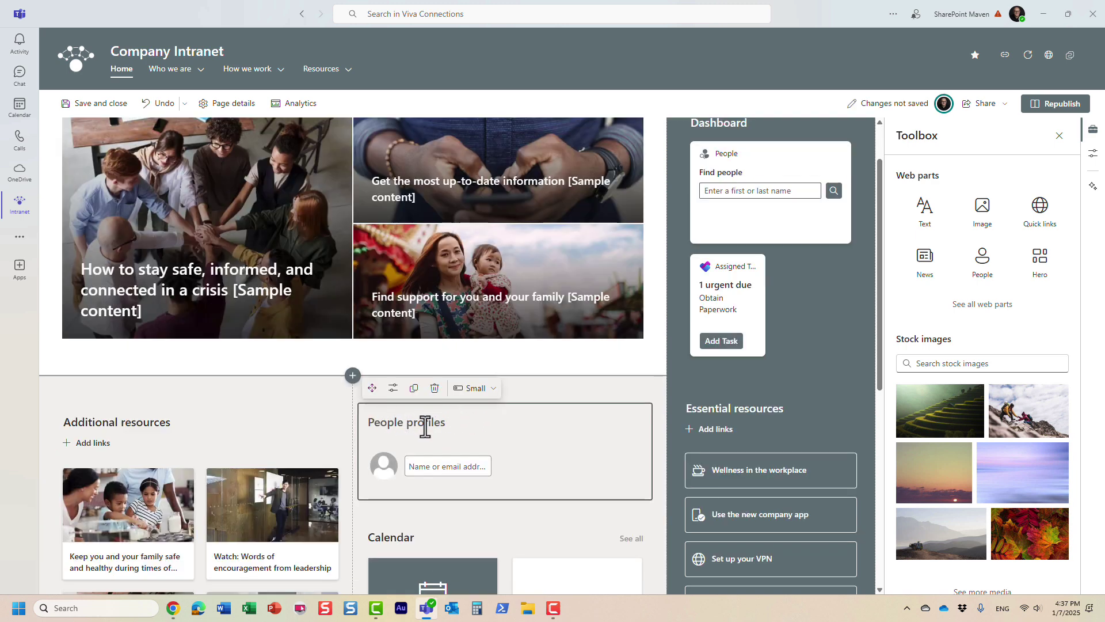
{"action": "left_click", "coordinate": [160, 104]}
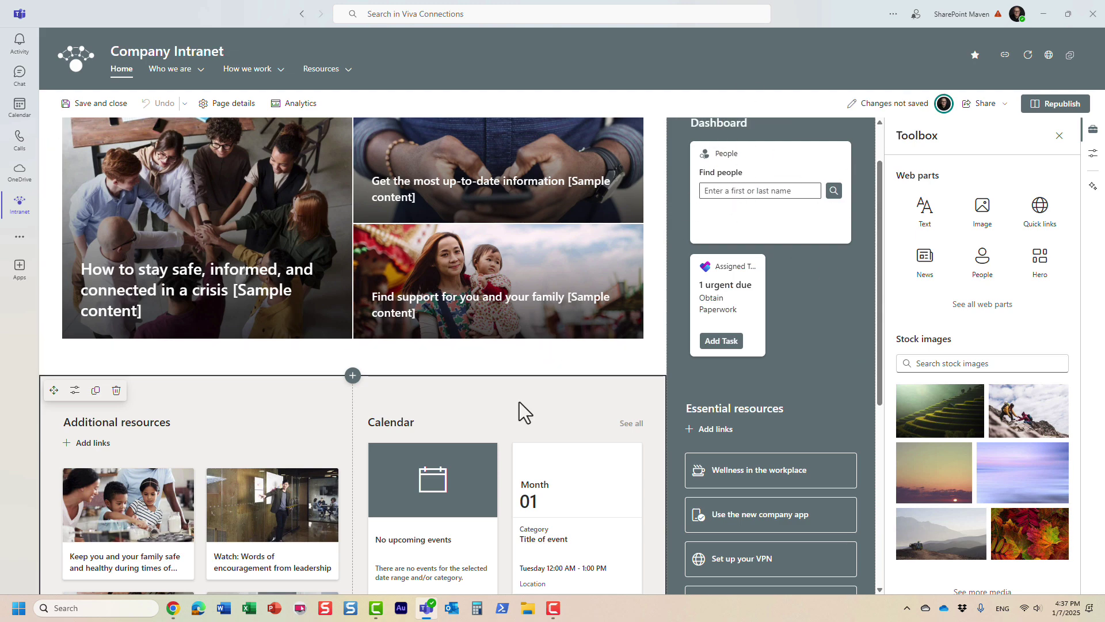
{"action": "scroll", "coordinate": [581, 380], "scroll_direction": "up", "scroll_amount": 1}
{"action": "left_click", "coordinate": [1049, 108]}
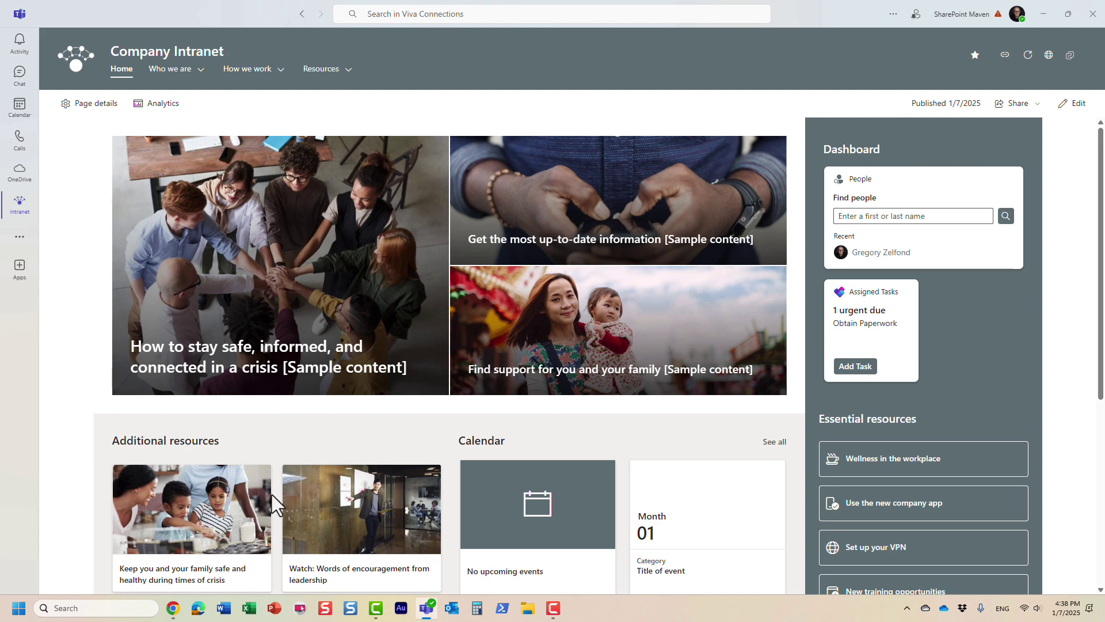
{"action": "mouse_move", "coordinate": [172, 611]}
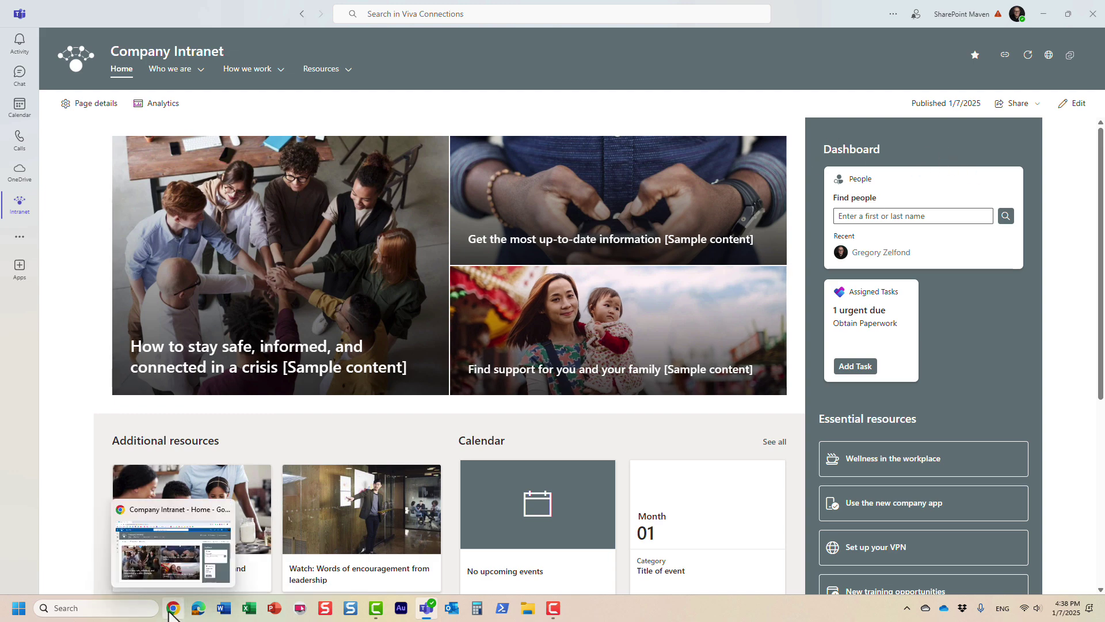
Return to the Company Intranet site in Chrome and open its Settings panel.
{"action": "left_click", "coordinate": [172, 609]}
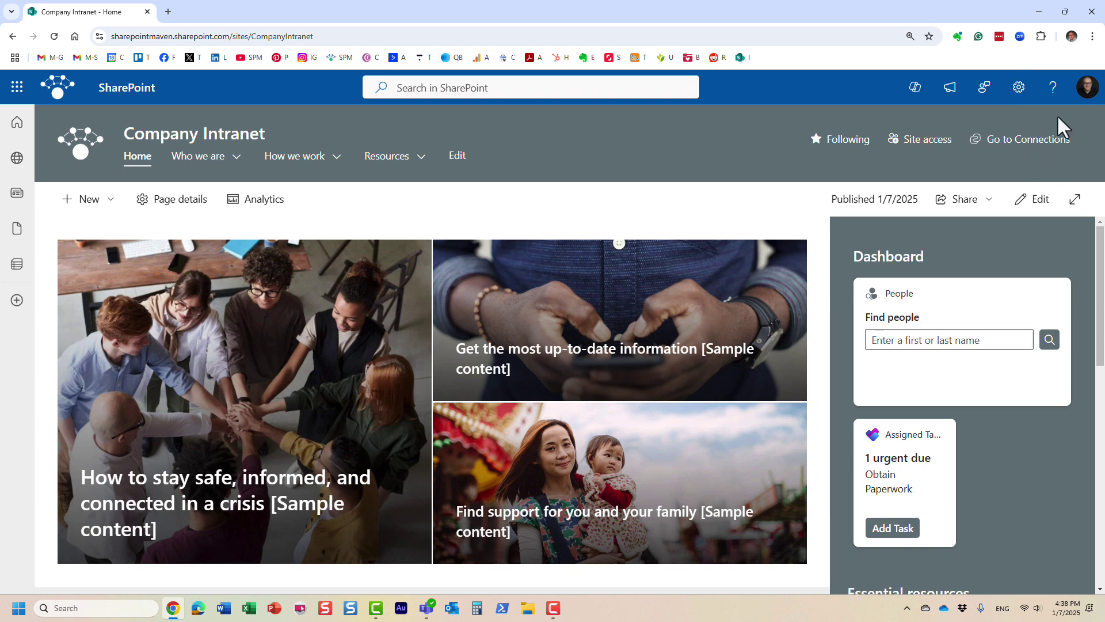
{"action": "left_click", "coordinate": [1020, 88]}
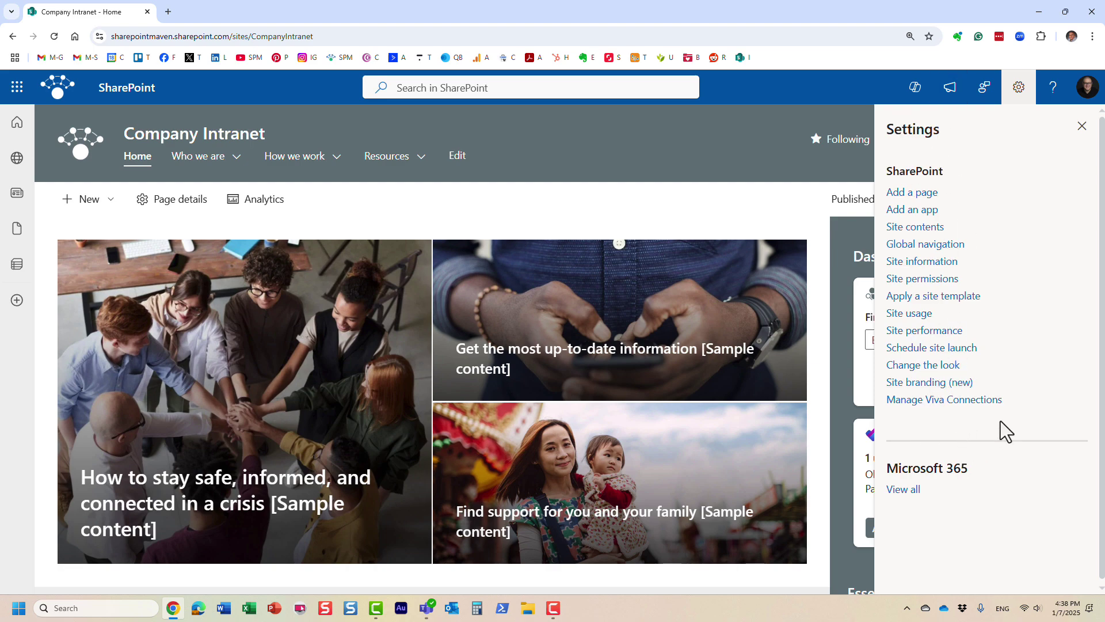
Open the intranet's Dashboard page via Manage Viva Connections and View Dashboard.
{"action": "left_click", "coordinate": [947, 401]}
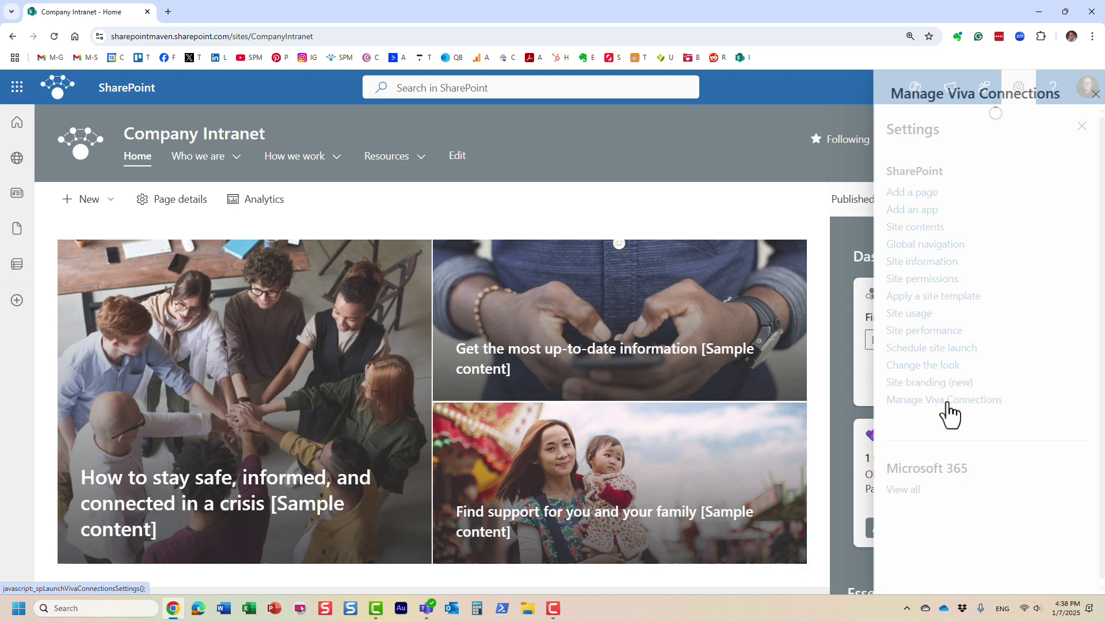
{"action": "scroll", "coordinate": [979, 431], "scroll_direction": "down", "scroll_amount": 2}
{"action": "scroll", "coordinate": [982, 438], "scroll_direction": "down", "scroll_amount": 3}
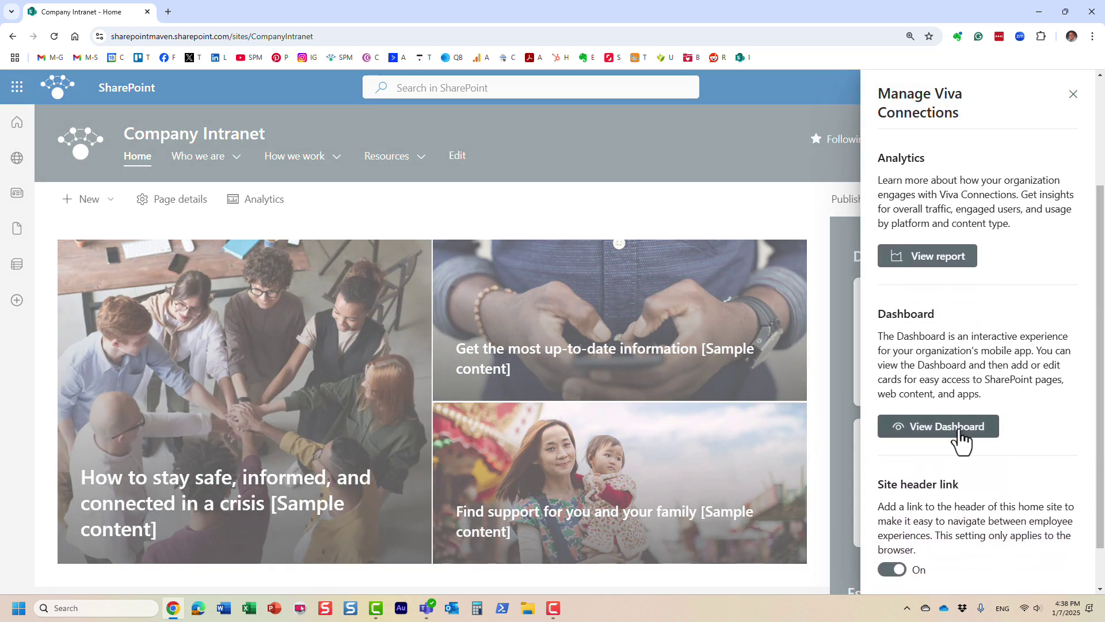
{"action": "left_click", "coordinate": [959, 429]}
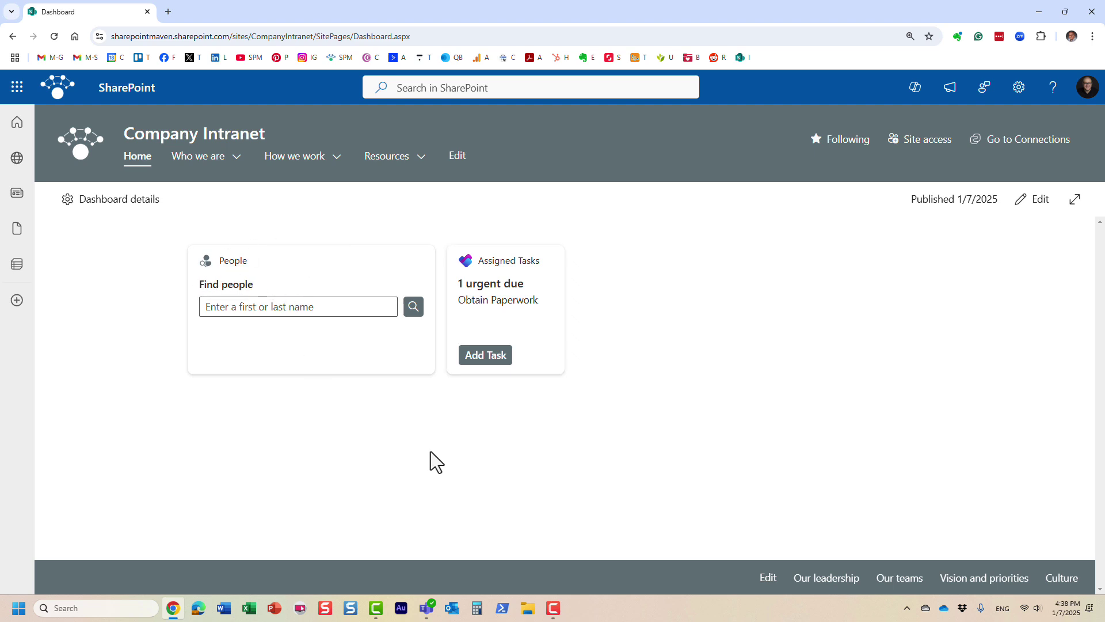
Put the Dashboard page into edit mode with the Desktop layout preview.
{"action": "left_click", "coordinate": [1032, 199]}
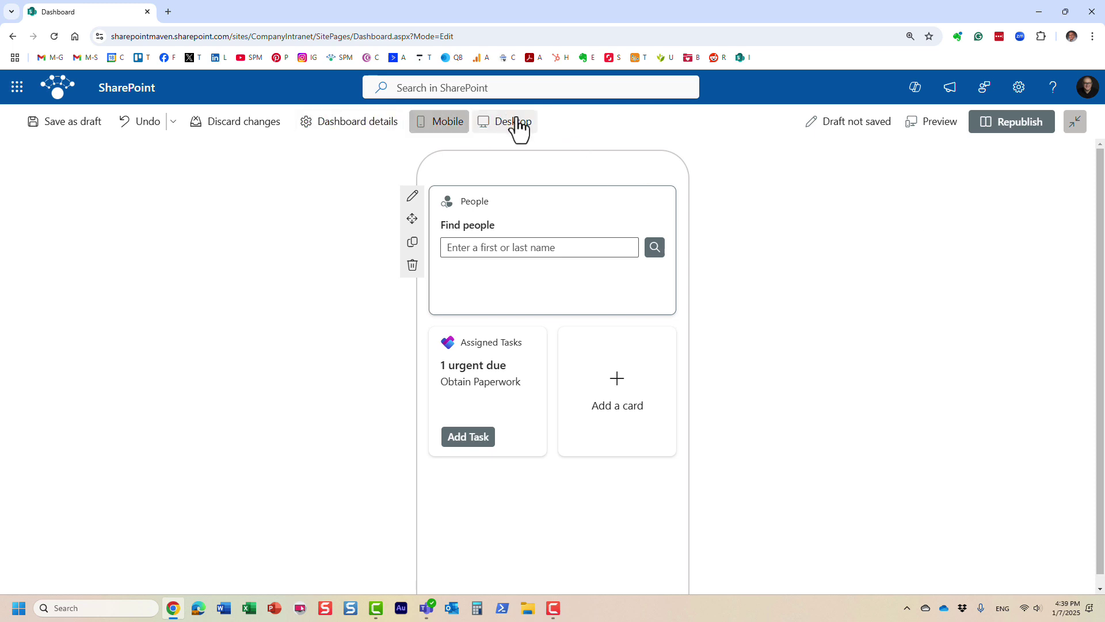
{"action": "key", "text": "F10"}
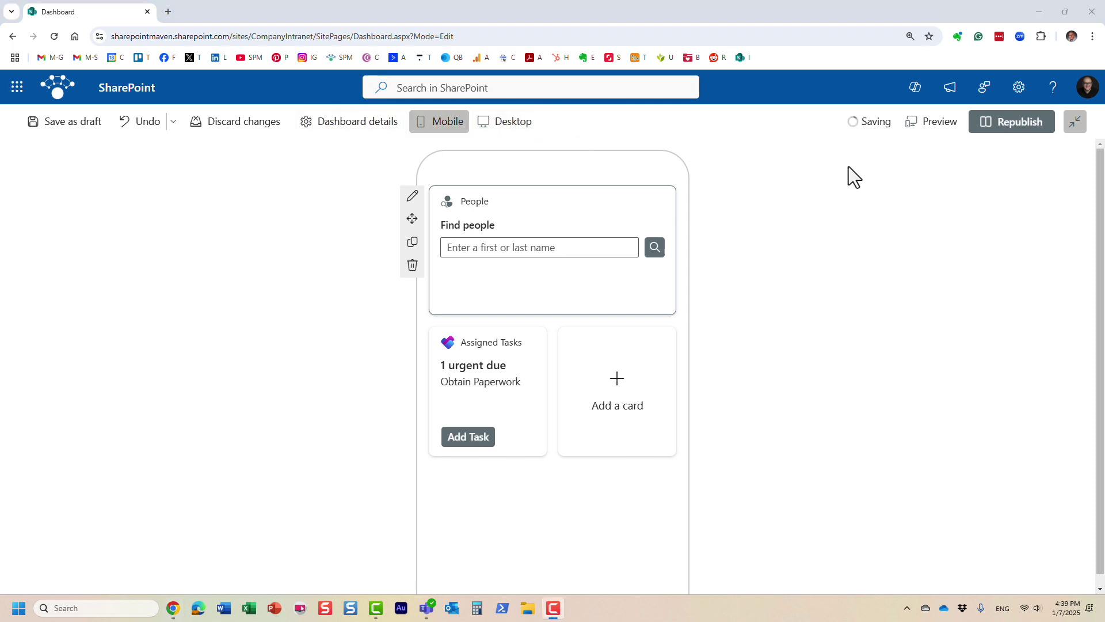
{"action": "left_click", "coordinate": [522, 128]}
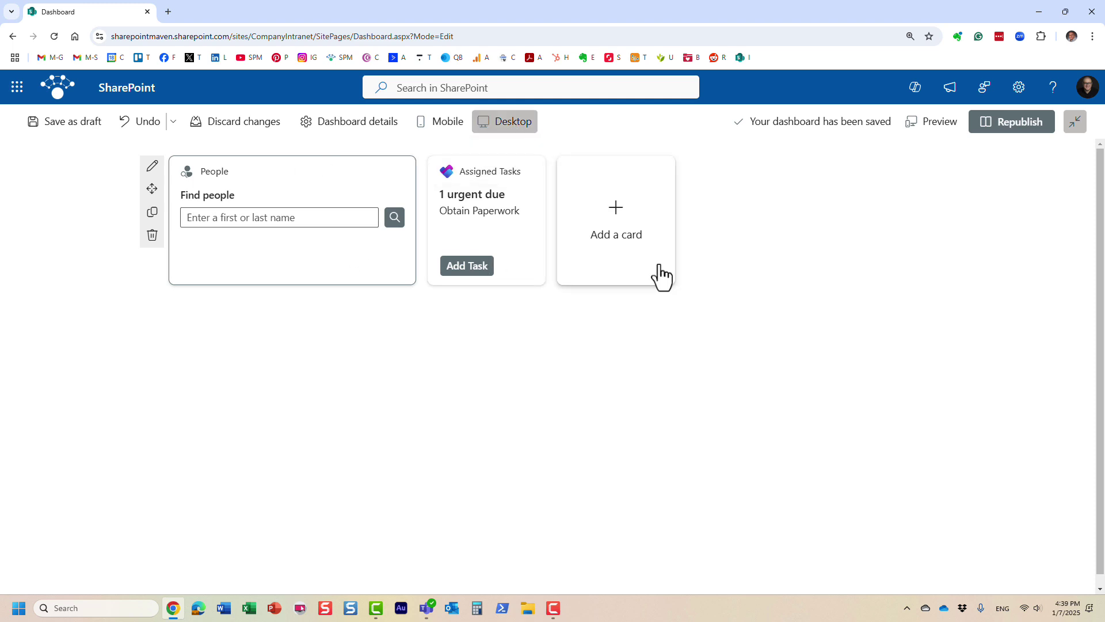
Browse the card gallery's options such as Approvals, Events, News and Quick links.
{"action": "left_click", "coordinate": [615, 218]}
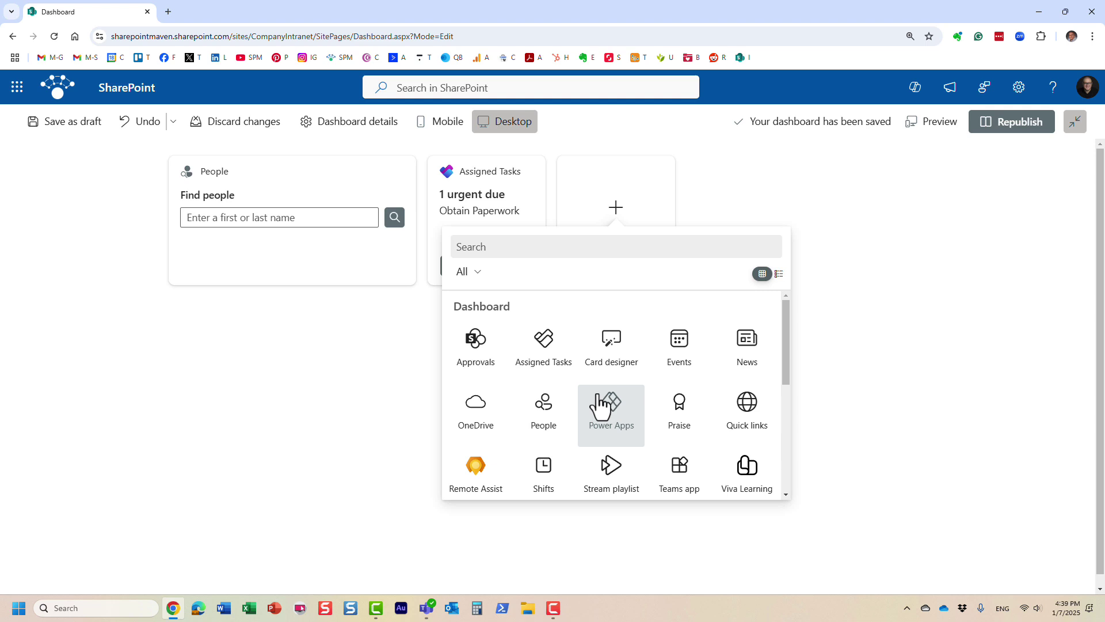
{"action": "scroll", "coordinate": [604, 403], "scroll_direction": "down", "scroll_amount": 1}
{"action": "scroll", "coordinate": [599, 402], "scroll_direction": "down", "scroll_amount": 4}
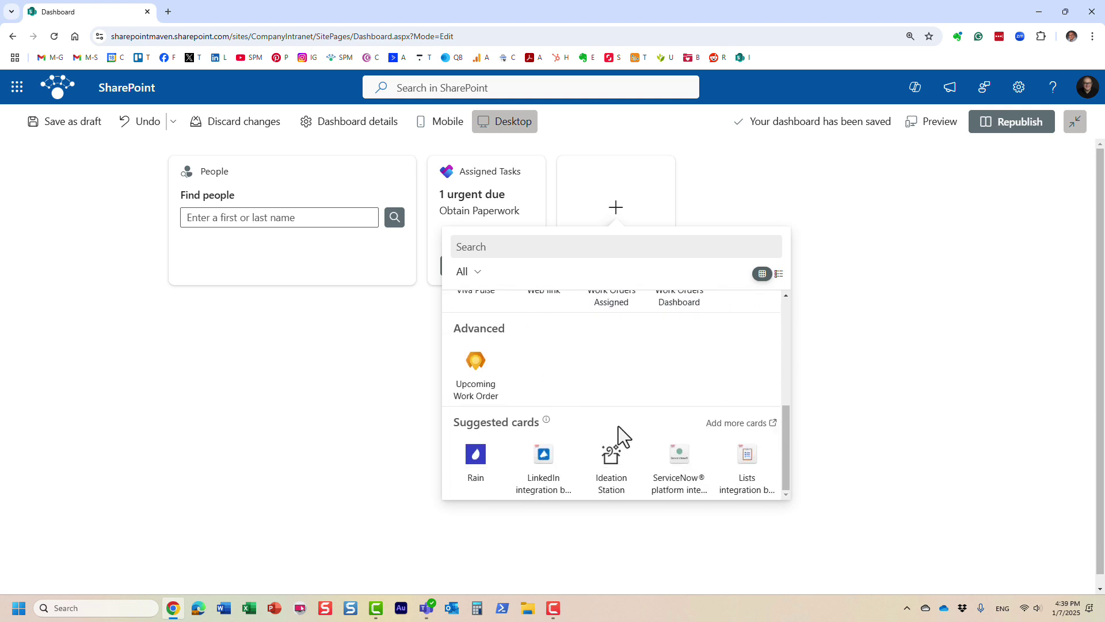
{"action": "scroll", "coordinate": [613, 431], "scroll_direction": "up", "scroll_amount": 2}
{"action": "scroll", "coordinate": [613, 430], "scroll_direction": "up", "scroll_amount": 1}
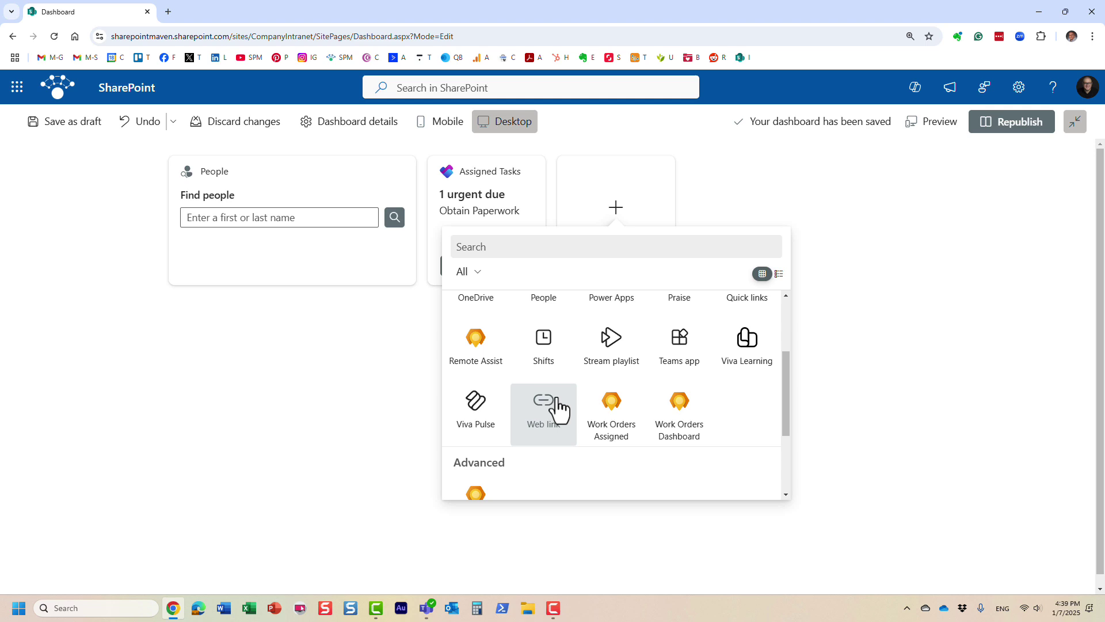
{"action": "scroll", "coordinate": [558, 410], "scroll_direction": "up", "scroll_amount": 3}
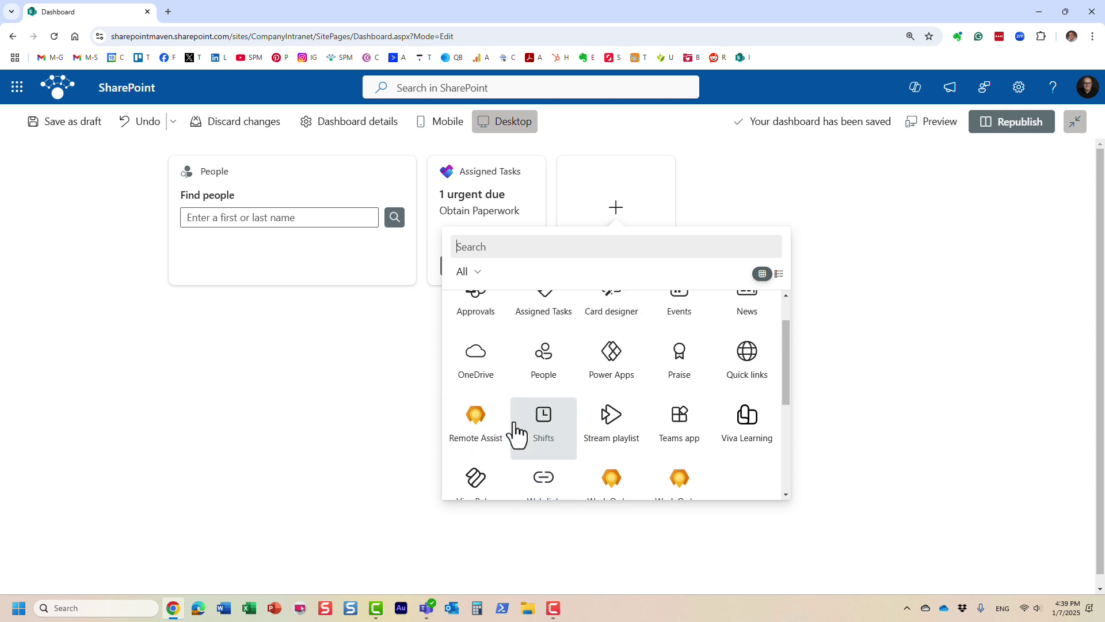
{"action": "scroll", "coordinate": [521, 434], "scroll_direction": "up", "scroll_amount": 1}
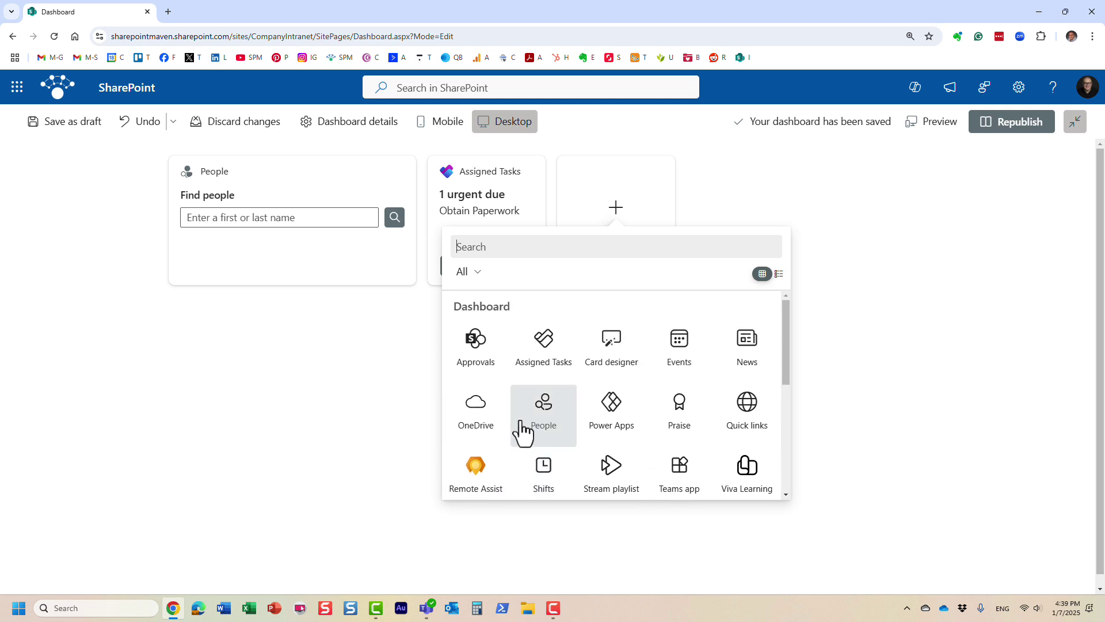
{"action": "scroll", "coordinate": [555, 413], "scroll_direction": "down", "scroll_amount": 3}
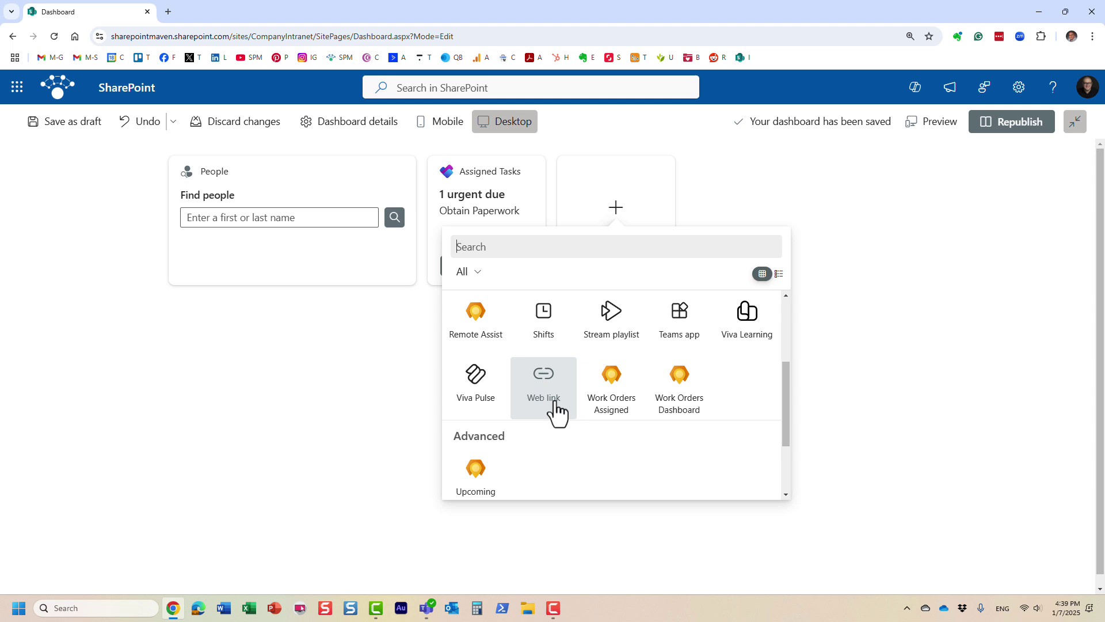
{"action": "scroll", "coordinate": [556, 410], "scroll_direction": "down", "scroll_amount": 2}
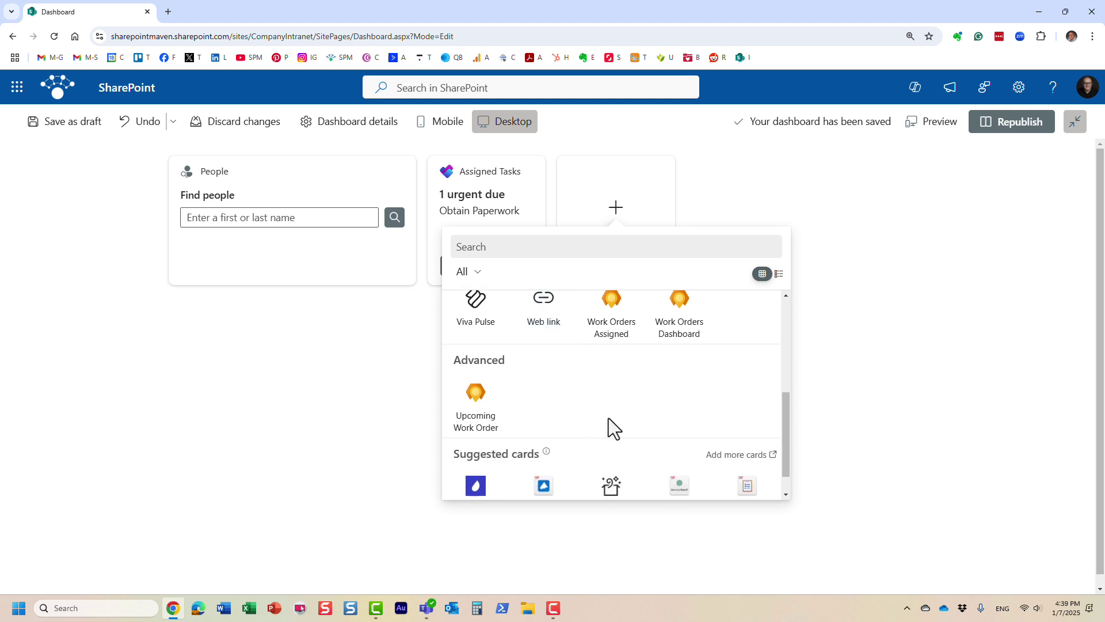
{"action": "scroll", "coordinate": [605, 423], "scroll_direction": "up", "scroll_amount": 3}
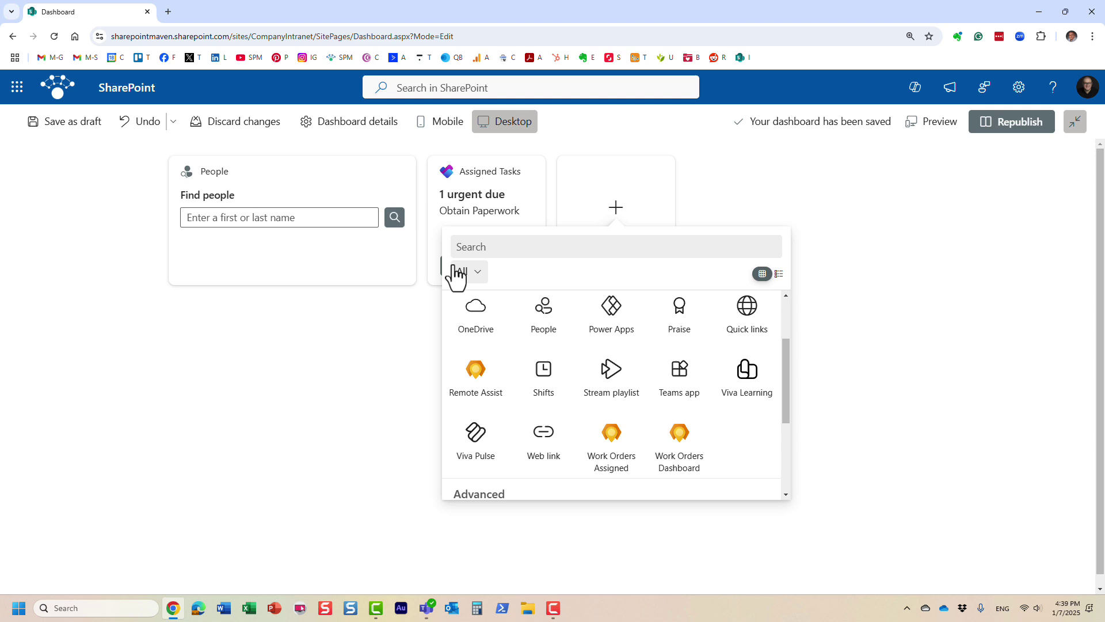
{"action": "scroll", "coordinate": [617, 395], "scroll_direction": "up", "scroll_amount": 1}
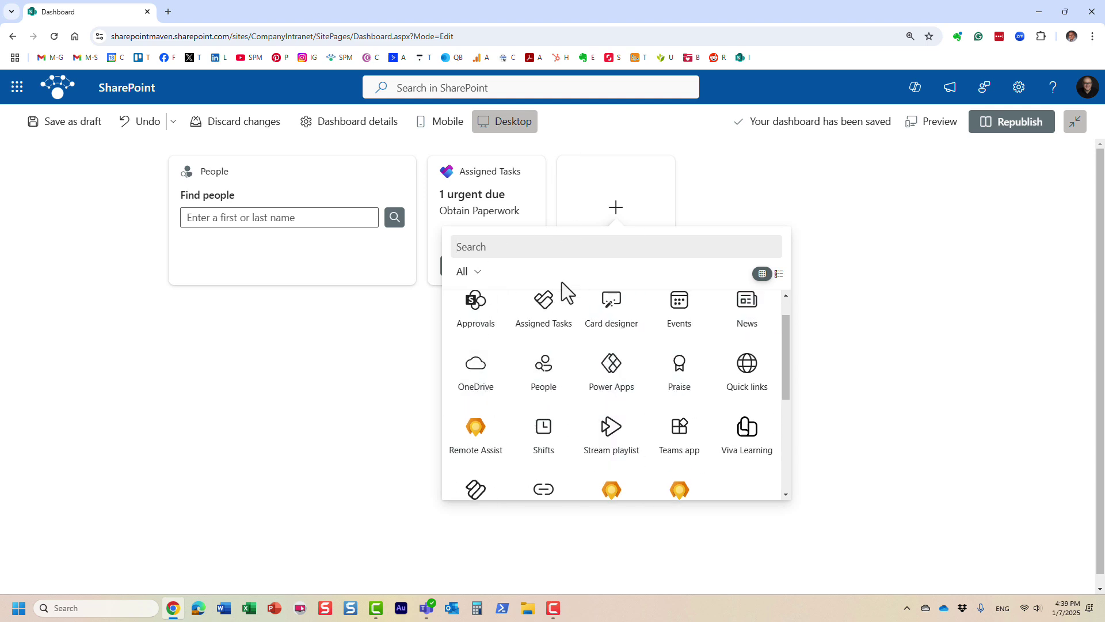
{"action": "scroll", "coordinate": [615, 412], "scroll_direction": "up", "scroll_amount": 1}
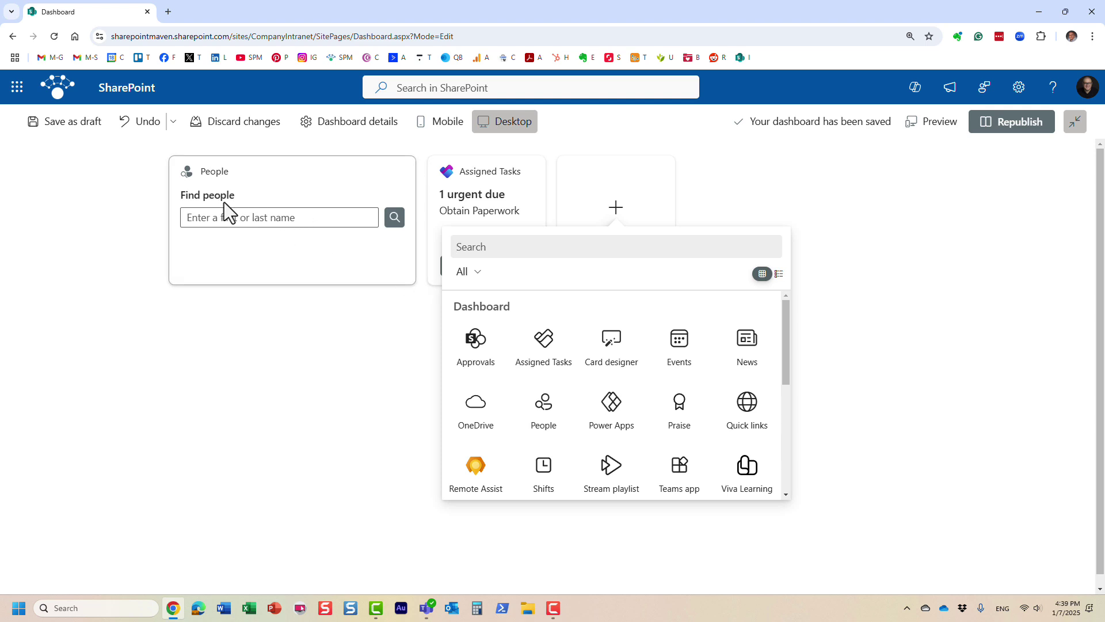
Reorder the dashboard cards so People comes before Assigned Tasks, then republish.
{"action": "left_click", "coordinate": [548, 425]}
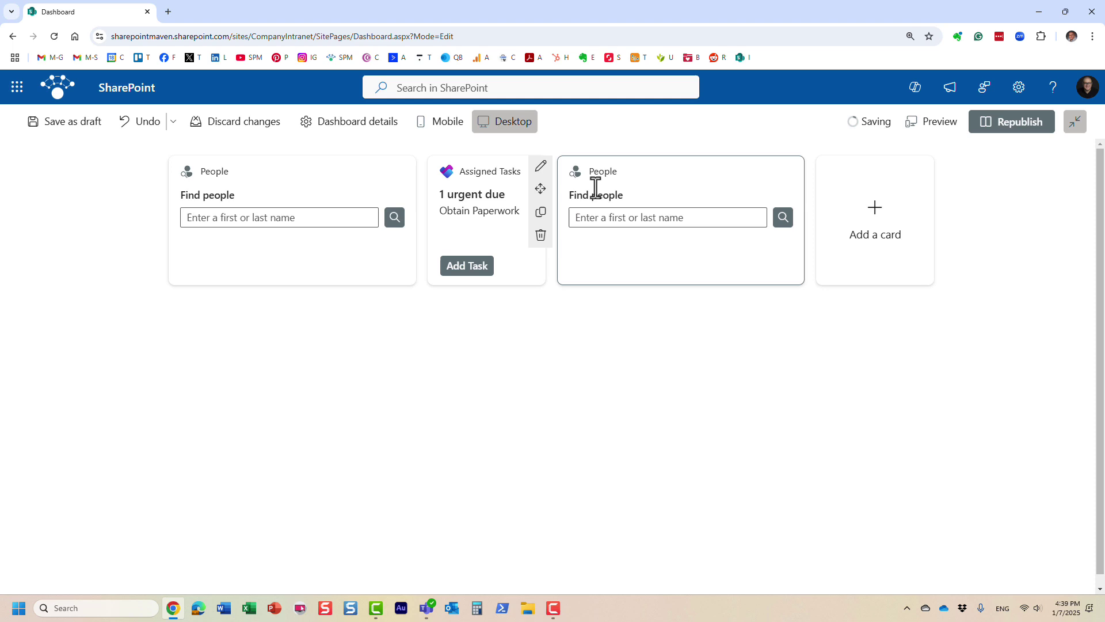
{"action": "left_click", "coordinate": [540, 235]}
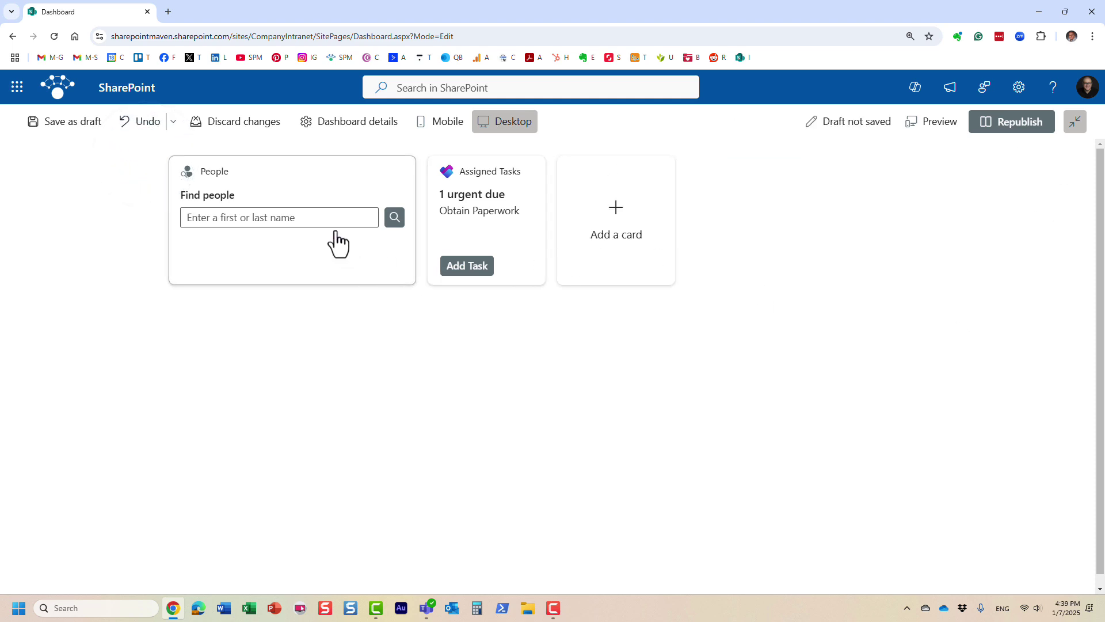
{"action": "left_click_drag", "start_coordinate": [463, 197], "coordinate": [144, 154]}
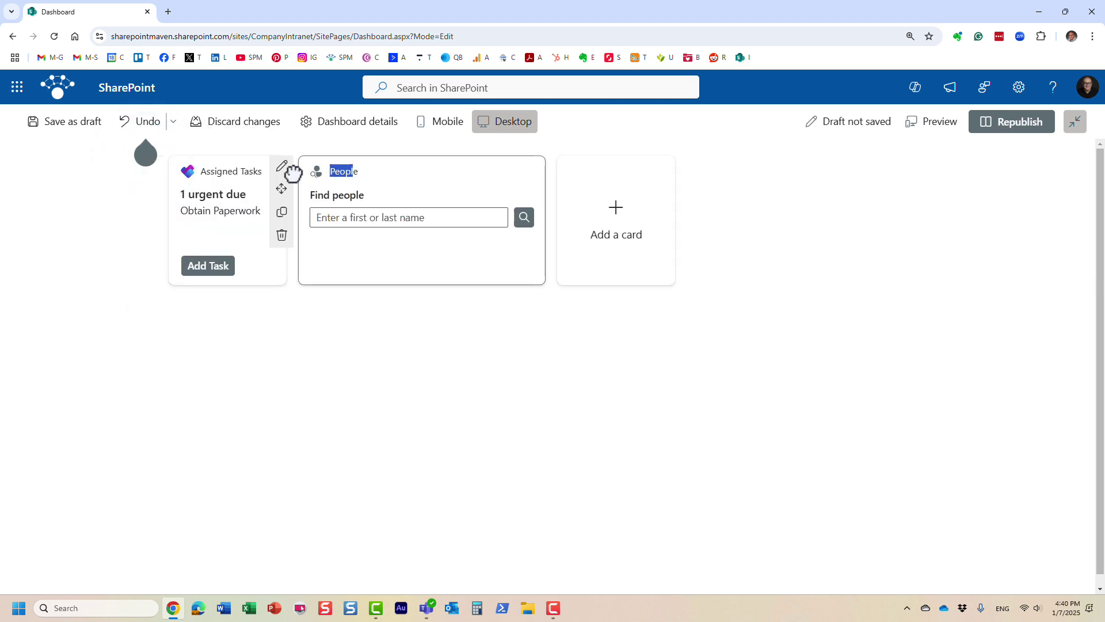
{"action": "left_click_drag", "start_coordinate": [292, 172], "coordinate": [185, 165]}
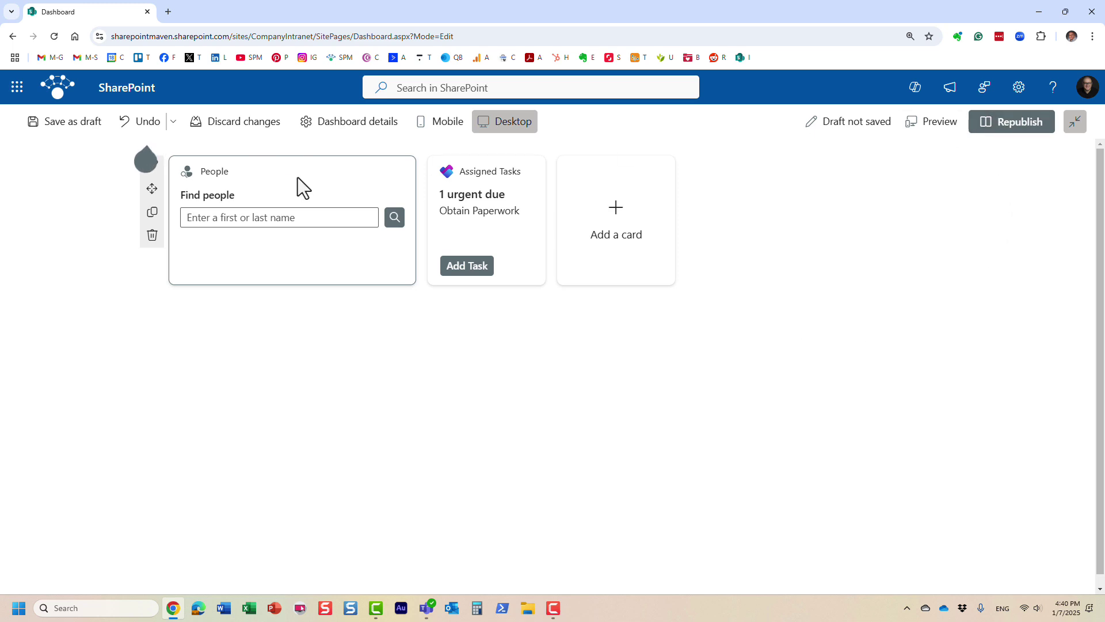
{"action": "left_click", "coordinate": [1016, 136]}
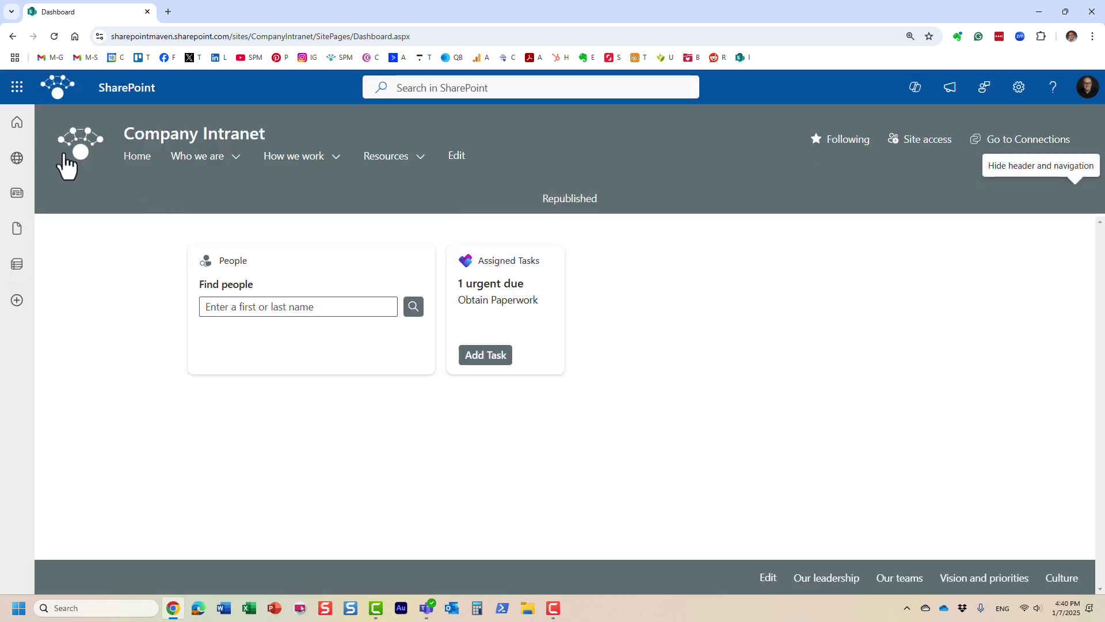
Go to the Company Intranet home page using the Home navigation link.
{"action": "left_click", "coordinate": [136, 162]}
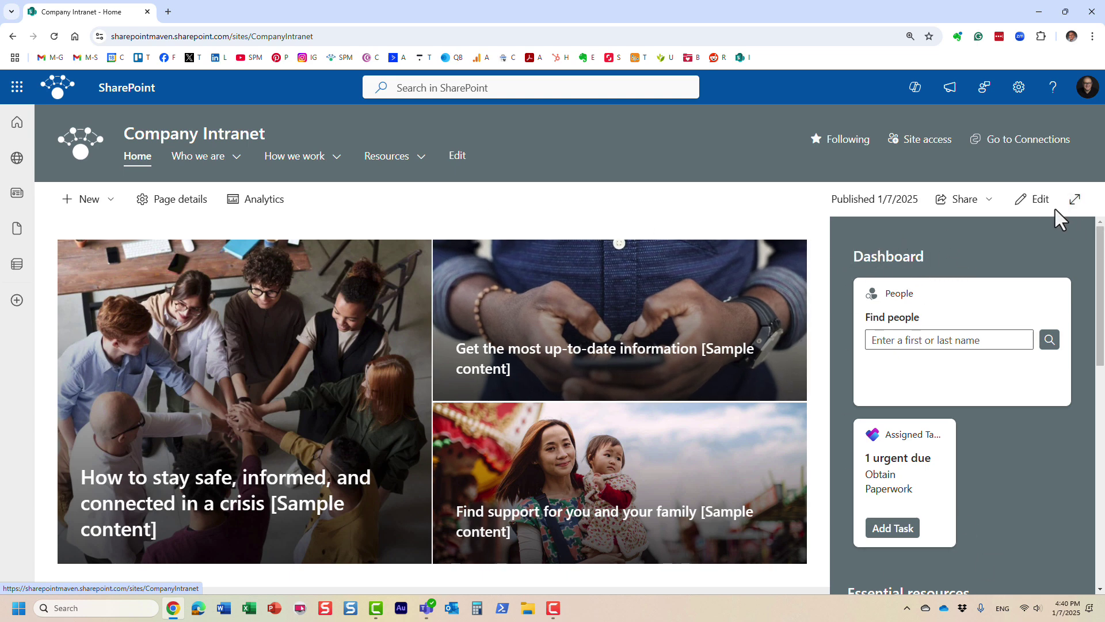
Edit the home page and insert a Dashboard for Viva Connections web part below the news tiles.
{"action": "left_click", "coordinate": [1035, 201]}
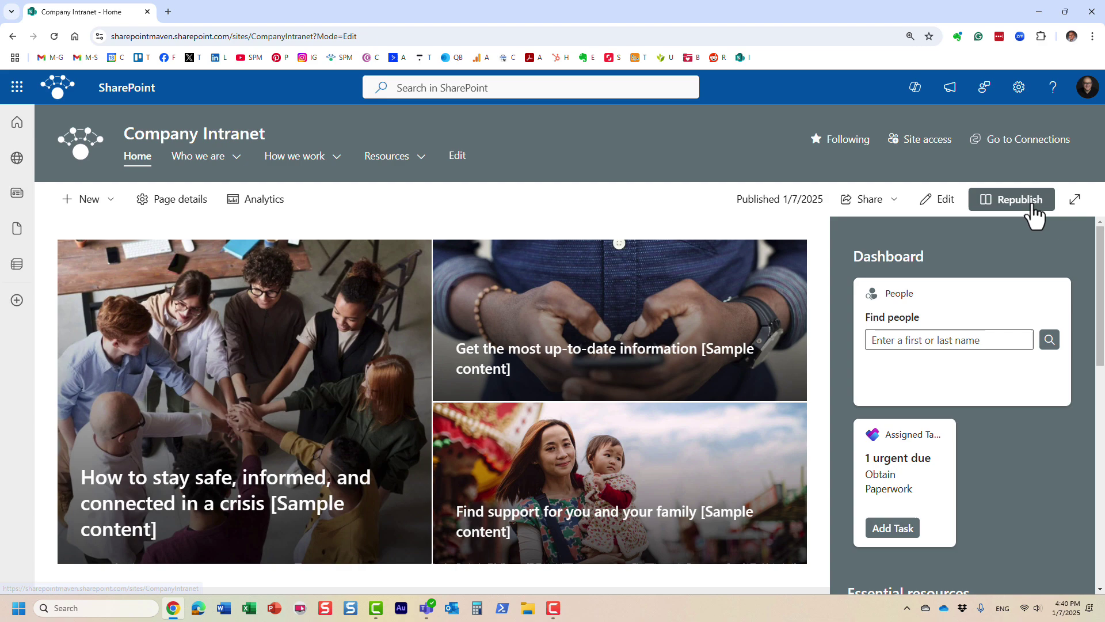
{"action": "scroll", "coordinate": [460, 492], "scroll_direction": "down", "scroll_amount": 2}
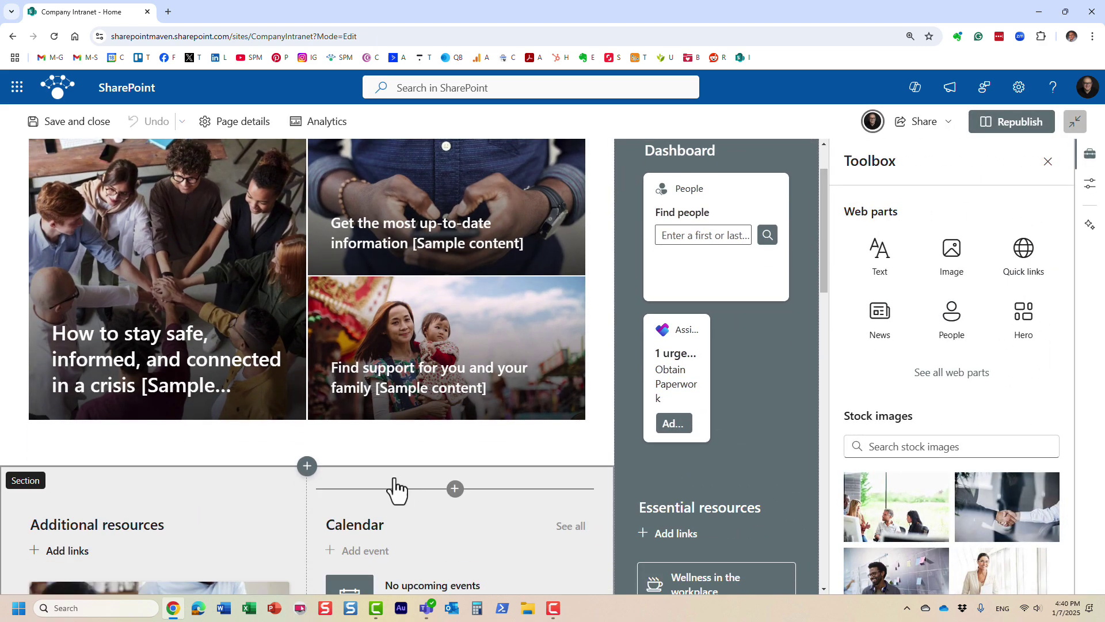
{"action": "left_click", "coordinate": [306, 450]}
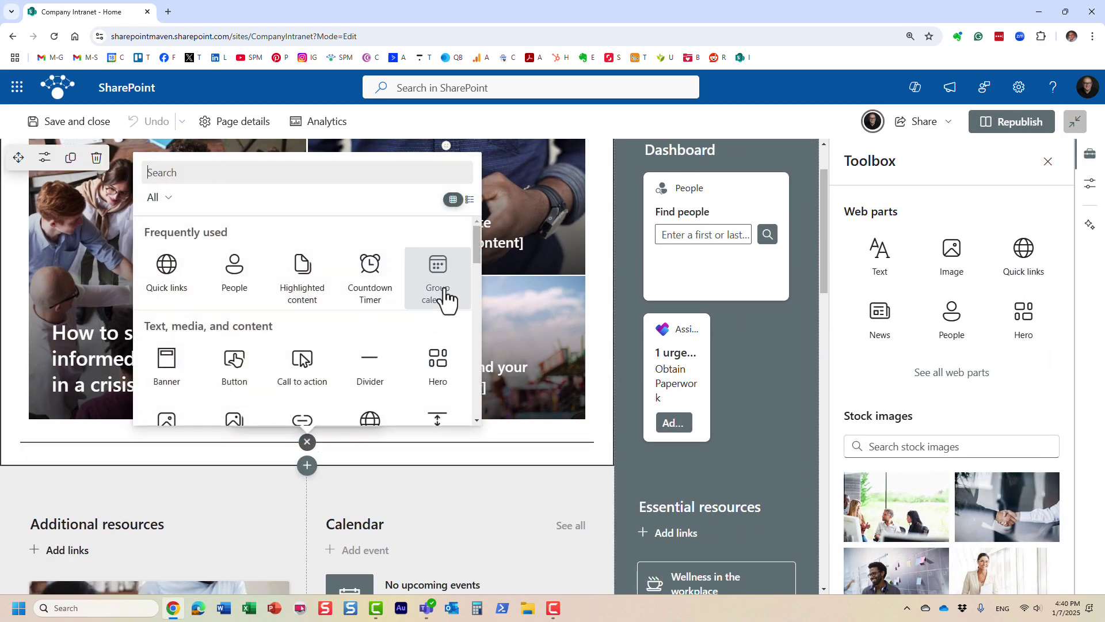
{"action": "left_click_drag", "start_coordinate": [479, 239], "coordinate": [475, 397]}
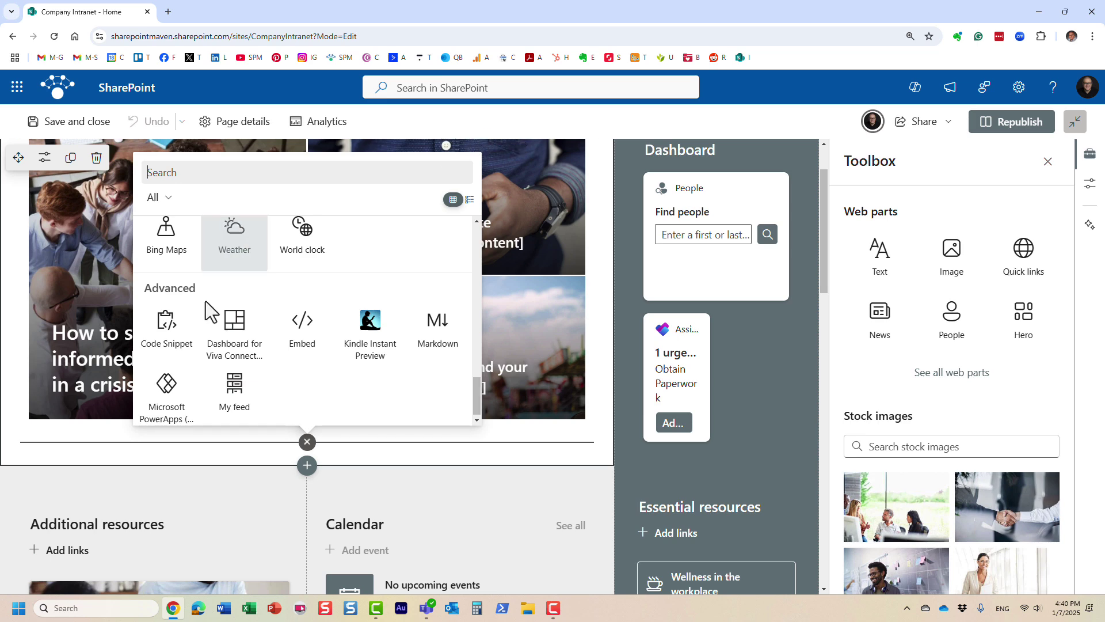
{"action": "left_click", "coordinate": [224, 339]}
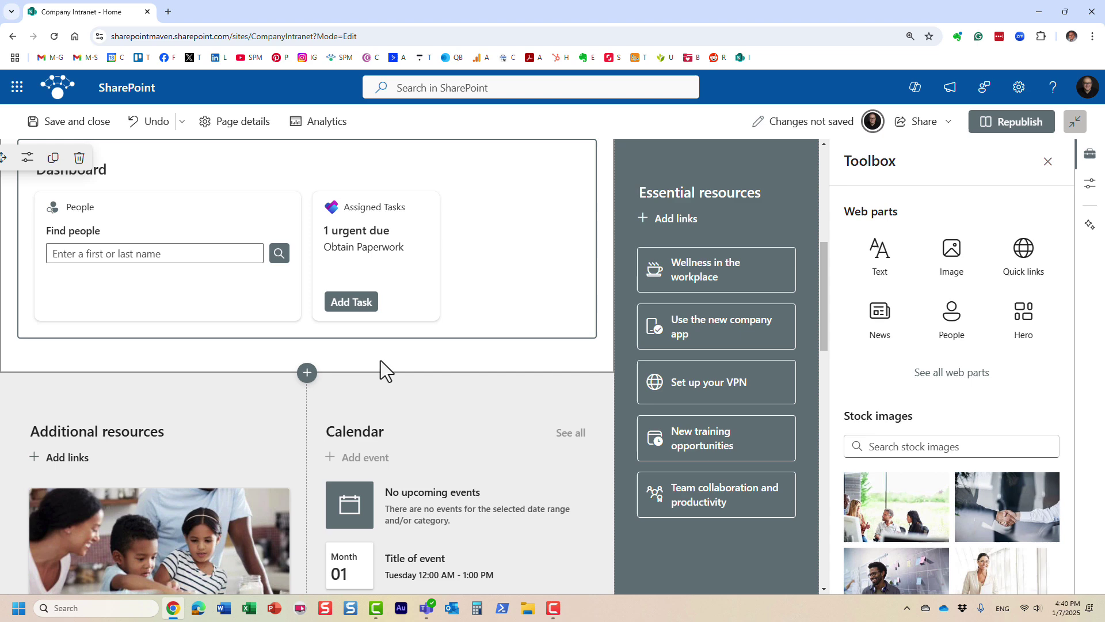
Republish the home page and check the new Dashboard section beneath the news tiles.
{"action": "scroll", "coordinate": [388, 370], "scroll_direction": "up", "scroll_amount": 1}
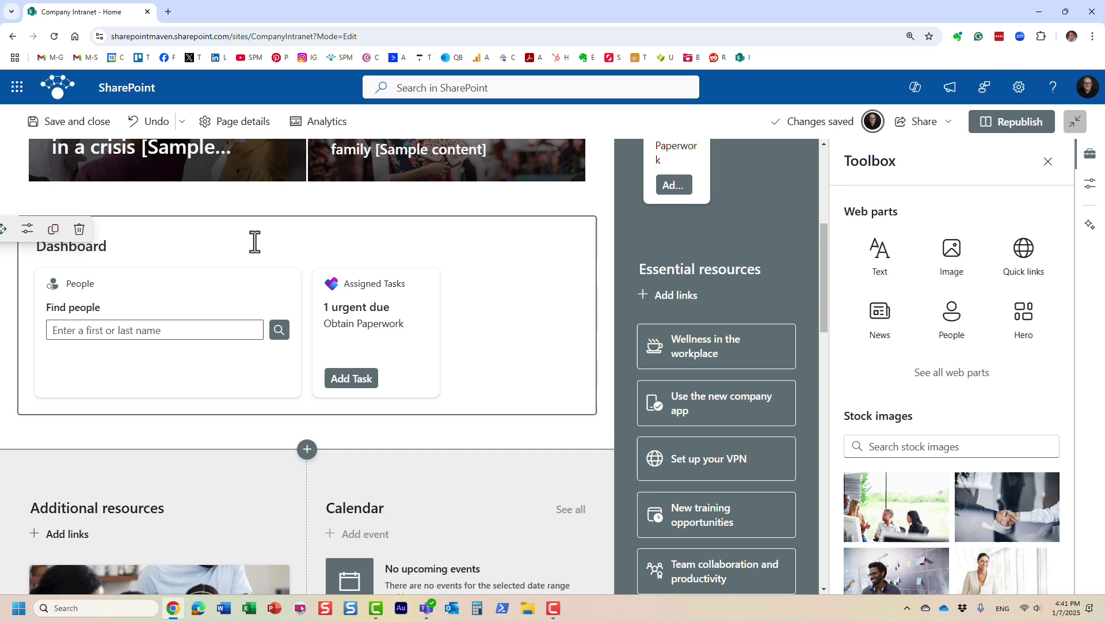
{"action": "left_click", "coordinate": [998, 128]}
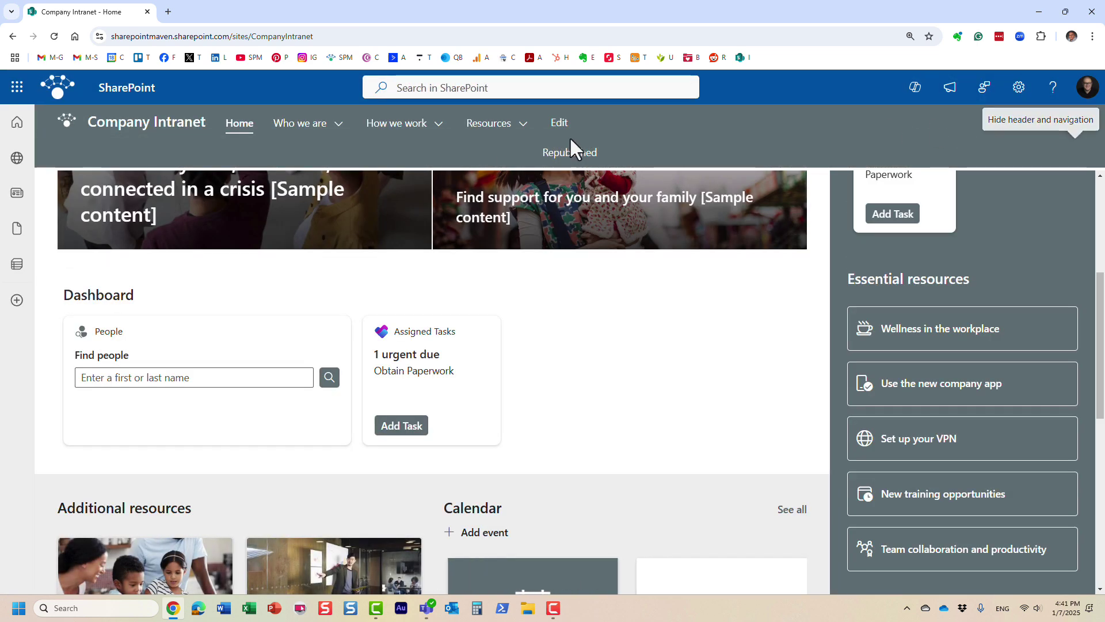
{"action": "scroll", "coordinate": [623, 322], "scroll_direction": "up", "scroll_amount": 4}
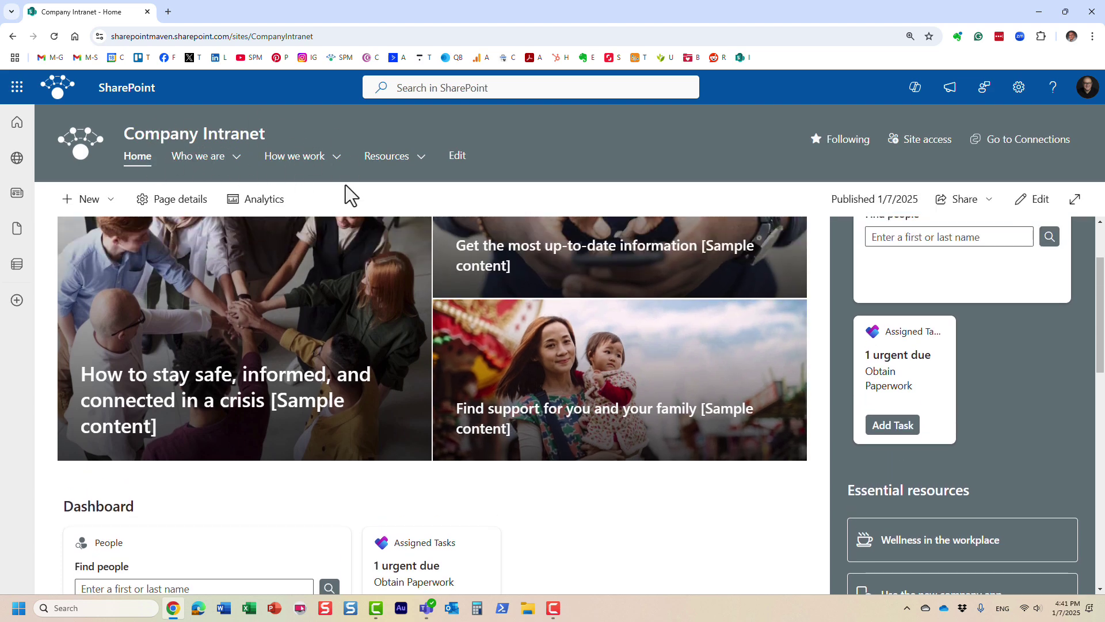
{"action": "scroll", "coordinate": [382, 282], "scroll_direction": "down", "scroll_amount": 2}
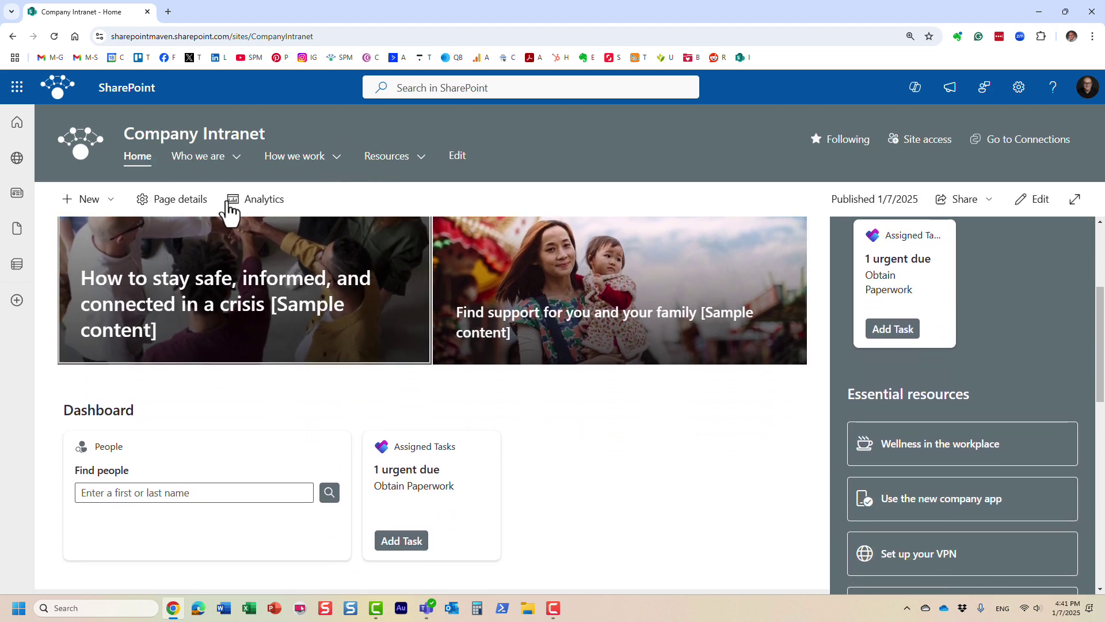
In Microsoft Teams, go through Chat to reopen the Company Intranet app.
{"action": "left_click", "coordinate": [426, 608]}
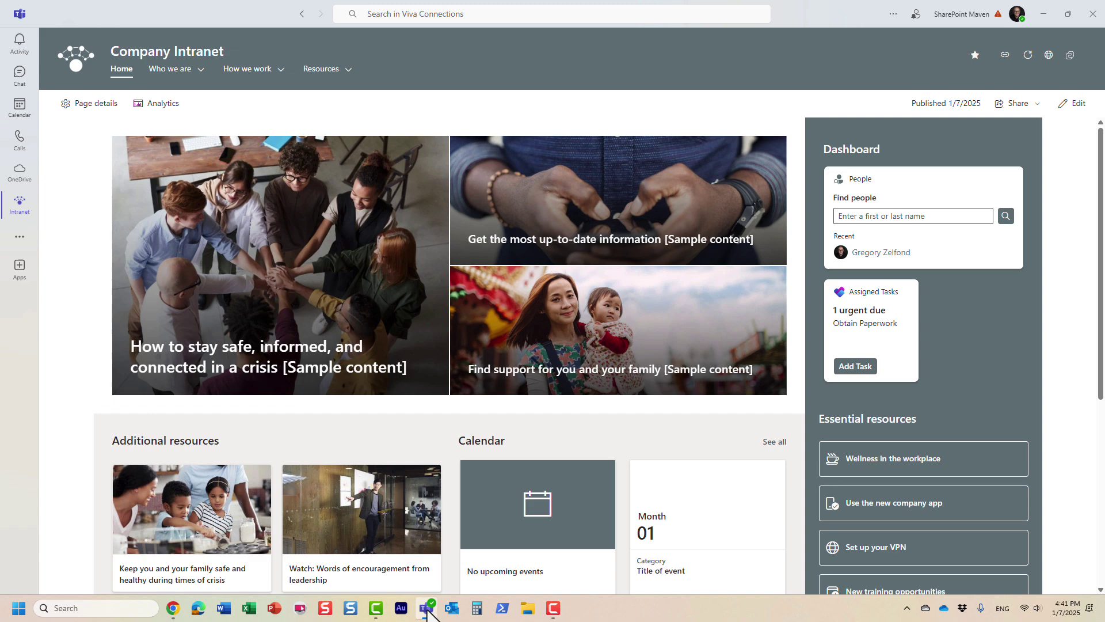
{"action": "left_click", "coordinate": [16, 85]}
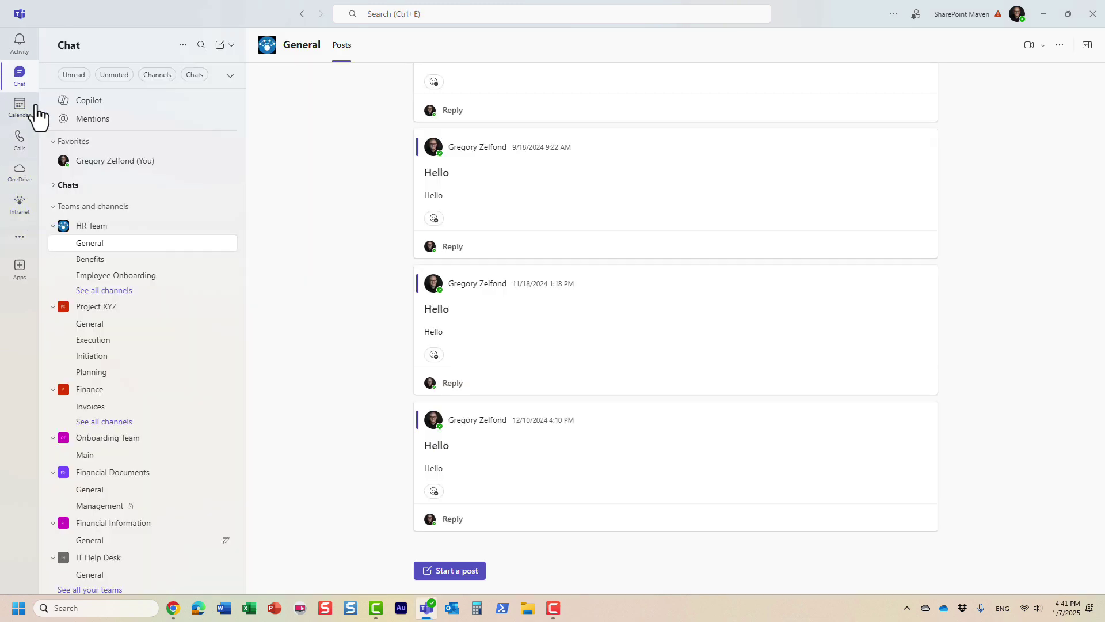
{"action": "left_click", "coordinate": [21, 208]}
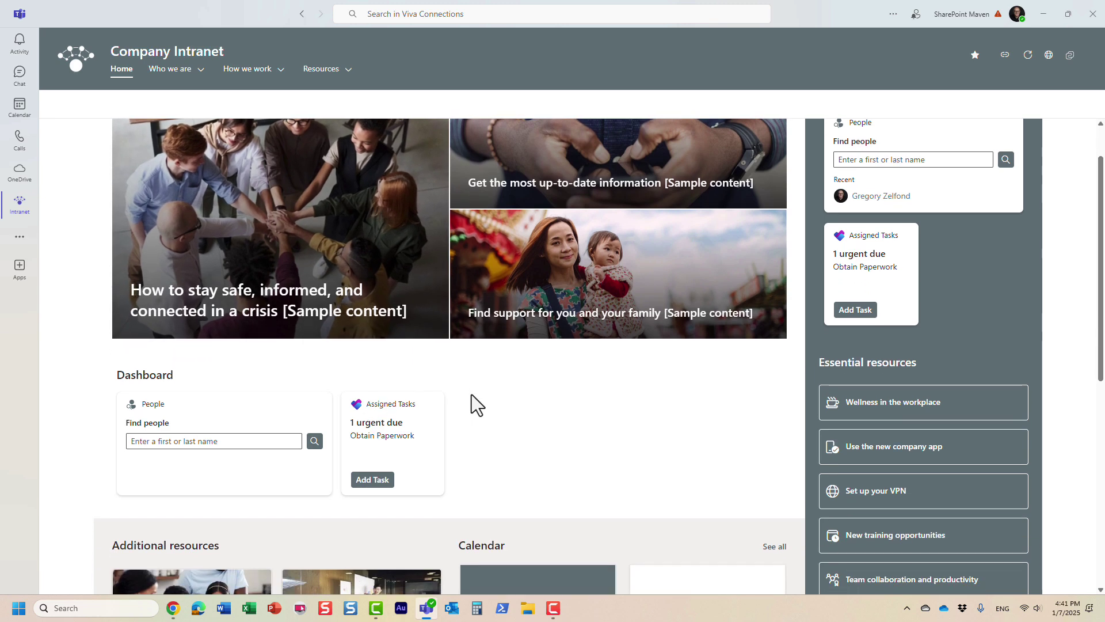
Search a colleague's name in the Dashboard's Find people card, view their contact card, then close it.
{"action": "left_click", "coordinate": [175, 441]}
{"action": "type", "text": "mary"}
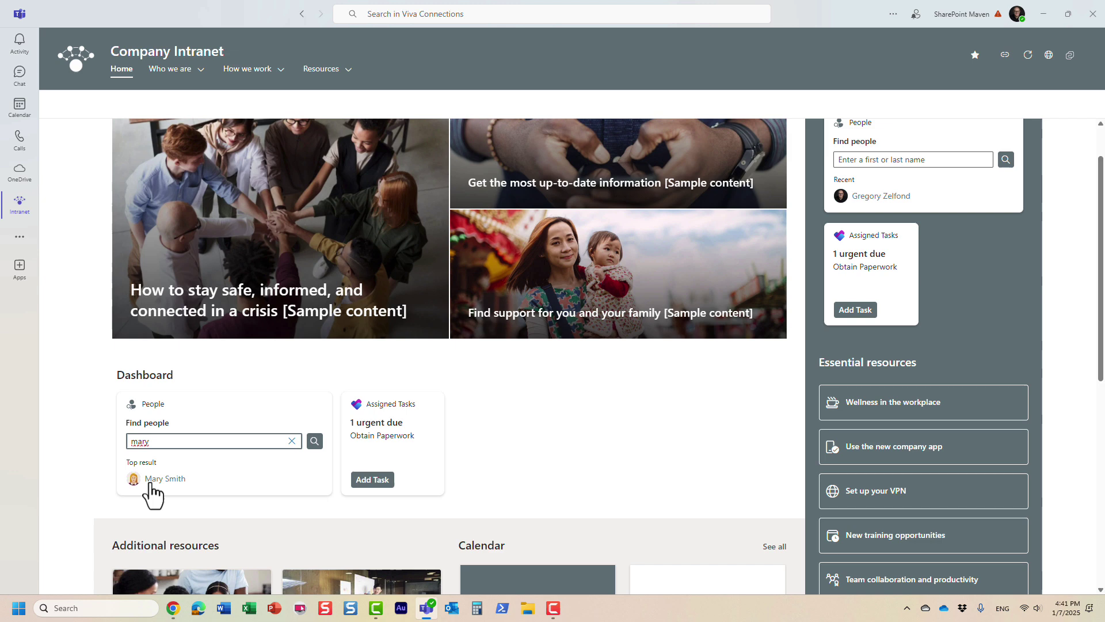
{"action": "left_click", "coordinate": [157, 481]}
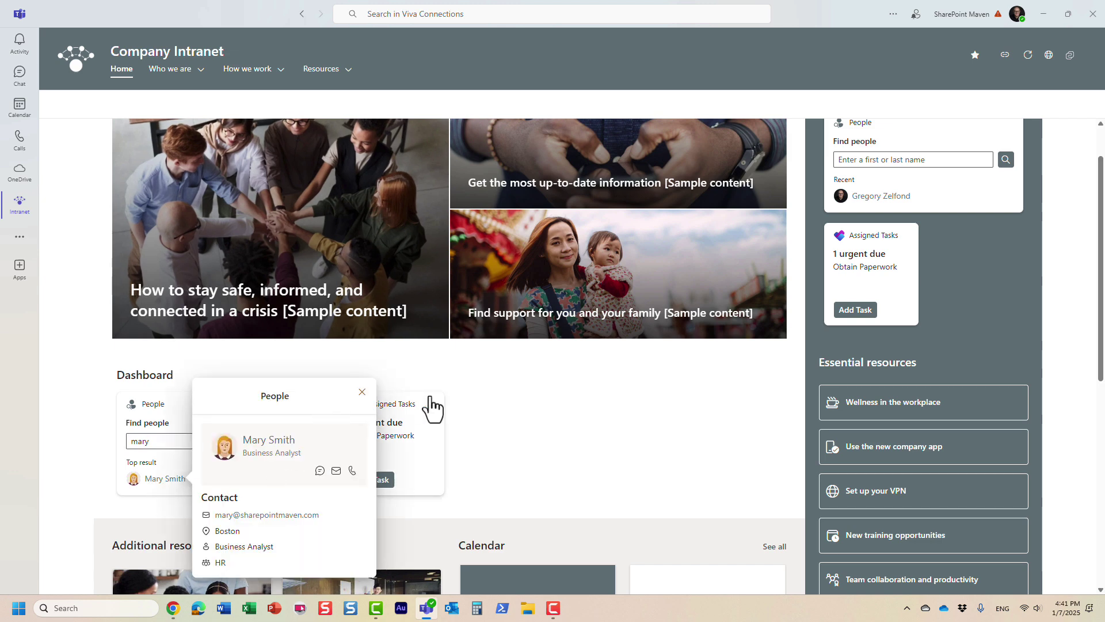
{"action": "left_click", "coordinate": [536, 419]}
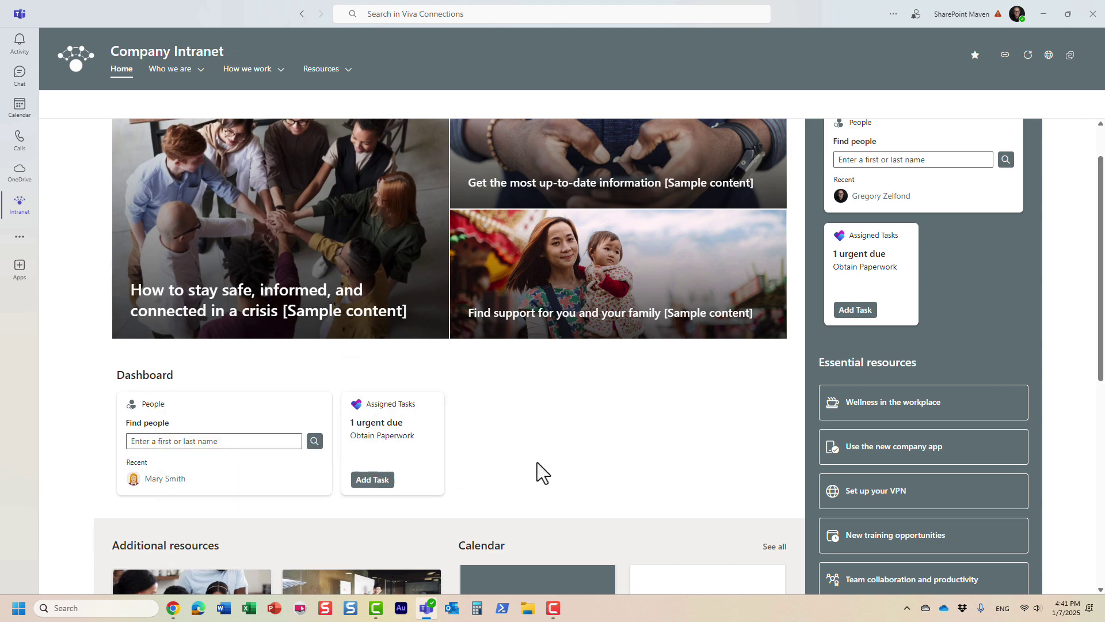
{"action": "scroll", "coordinate": [501, 476], "scroll_direction": "up", "scroll_amount": 1}
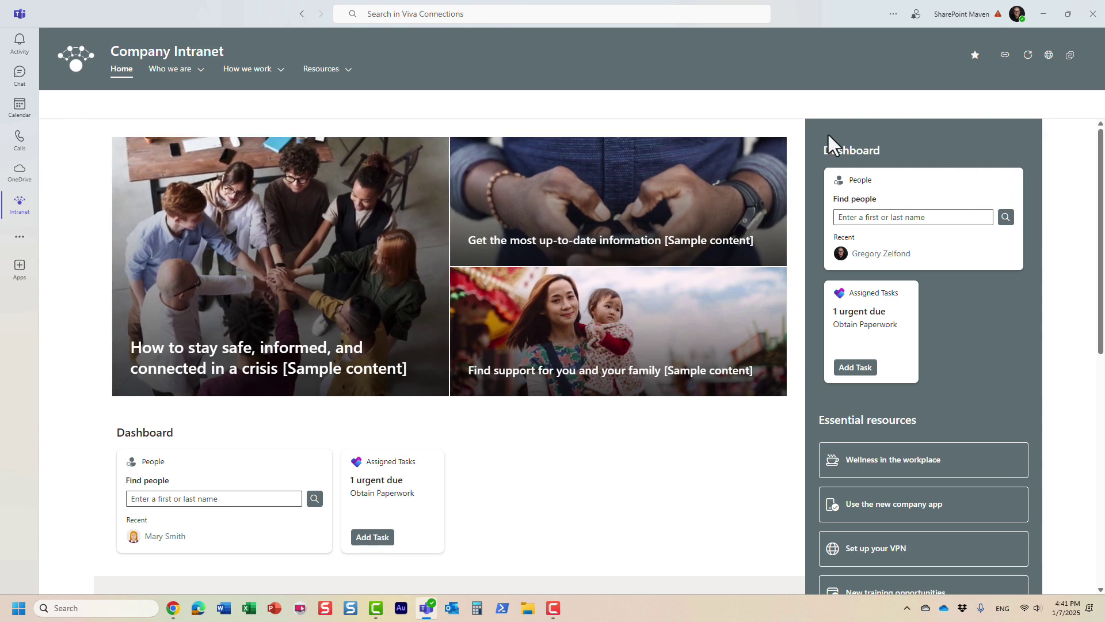
Return to the Company Intranet site in Chrome and show its Settings panel.
{"action": "left_click", "coordinate": [172, 608]}
{"action": "left_click", "coordinate": [1018, 89]}
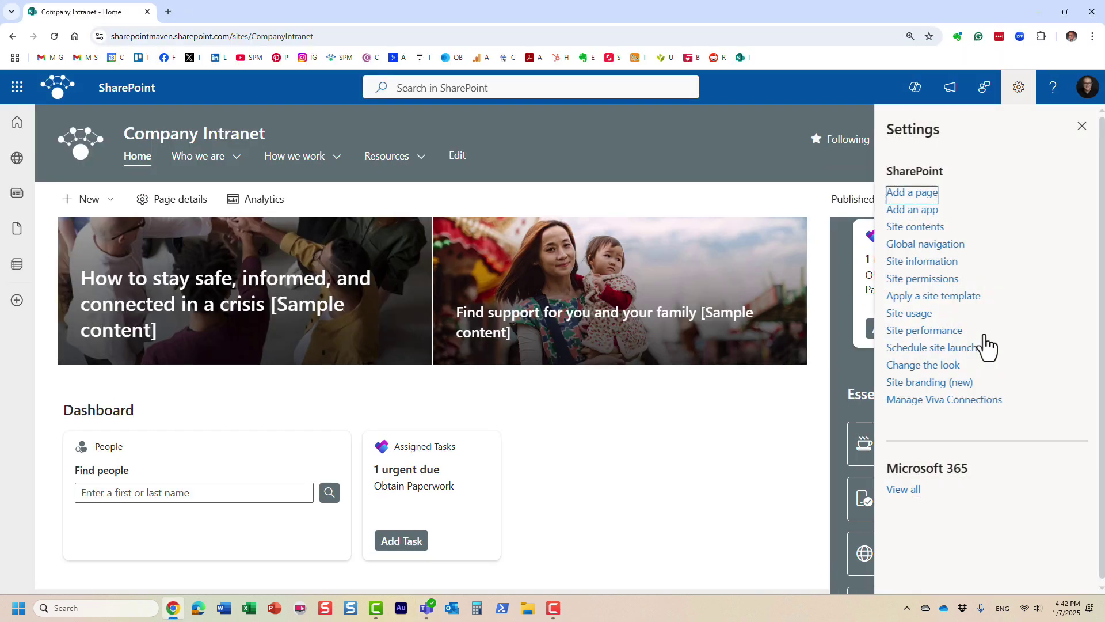